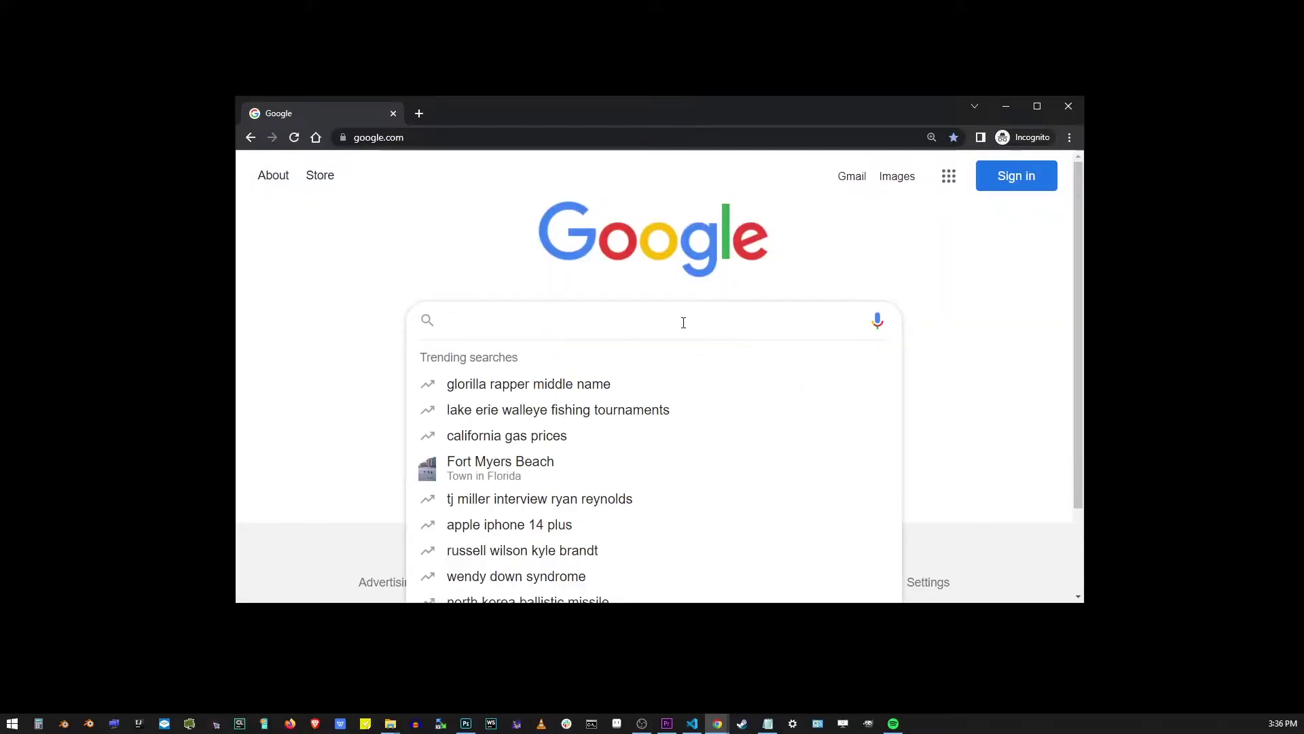
{"action": "type", "text": "how to run "}
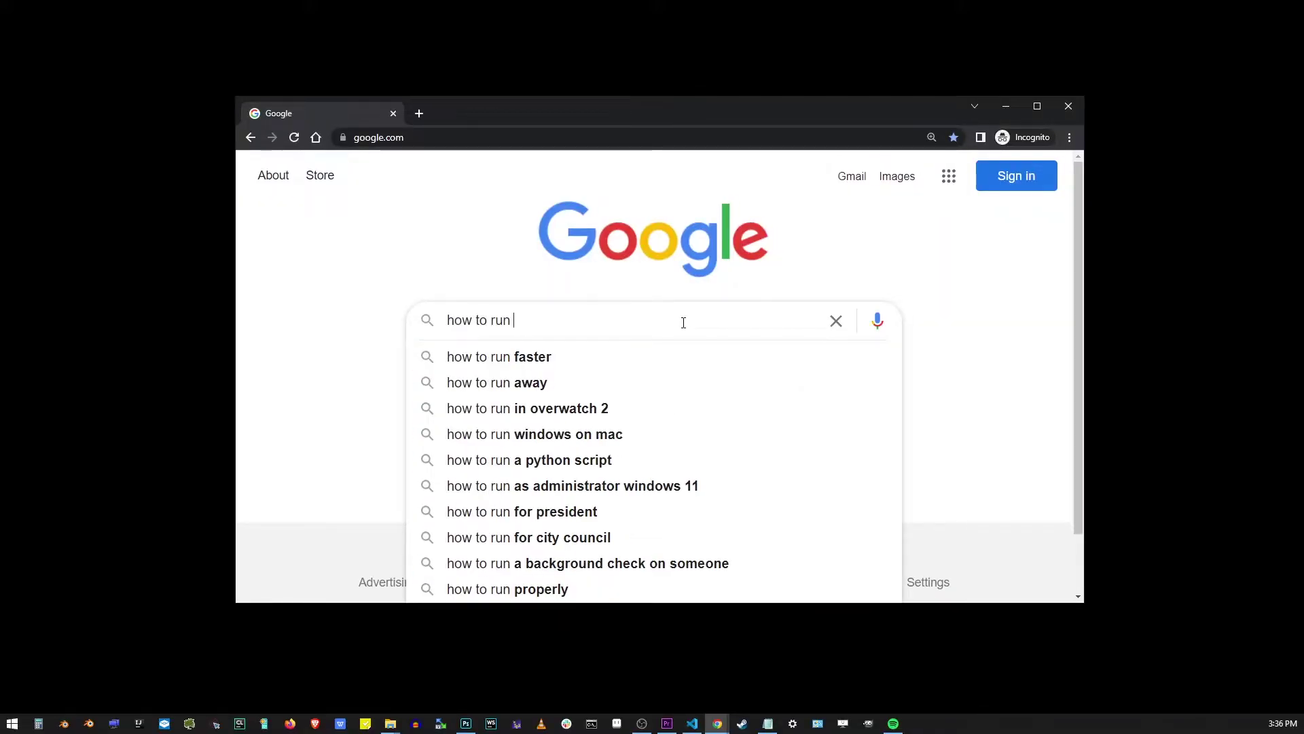
{"action": "type", "text": "java in vscode"}
Step: Search Google for 'how to run java in vscode'
{"action": "key", "text": "Return"}
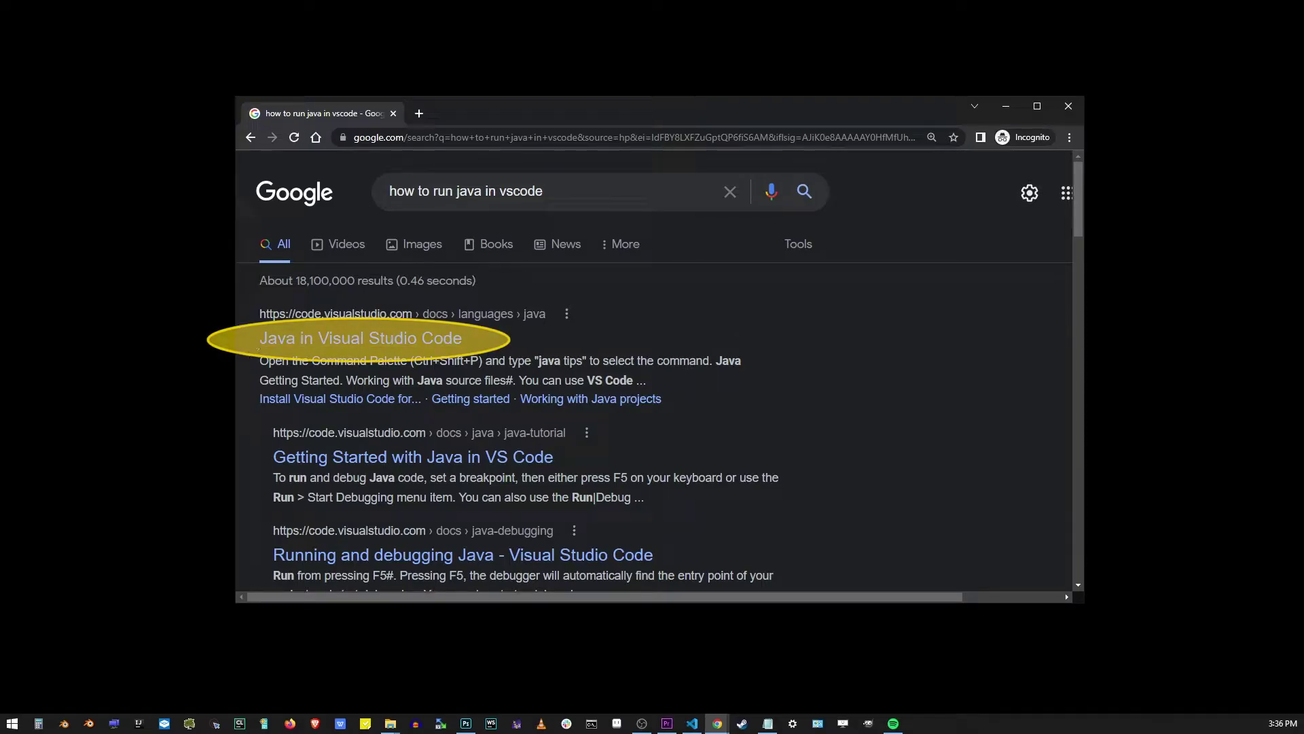
Step: From the 'Java in Visual Studio Code' Getting Started tutorial, download the Windows Coding Pack installer
{"action": "left_click", "coordinate": [416, 339]}
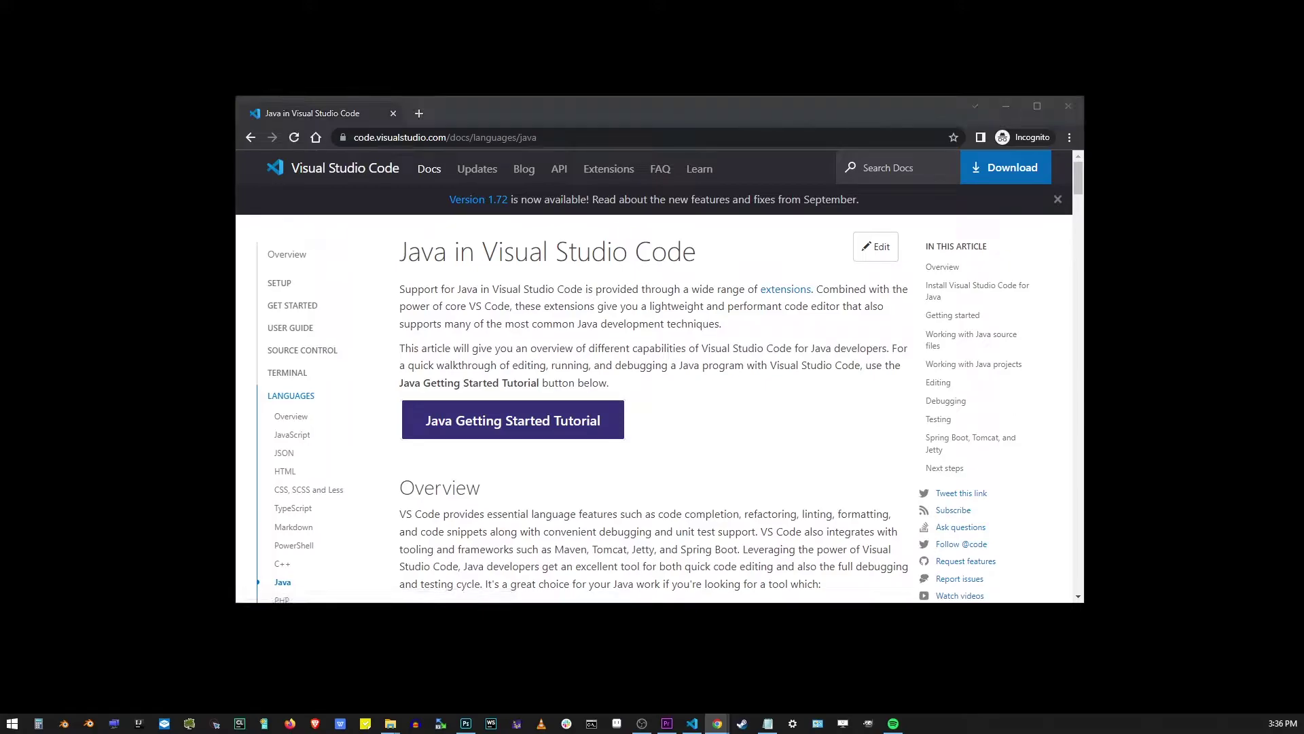
{"action": "left_click", "coordinate": [571, 420]}
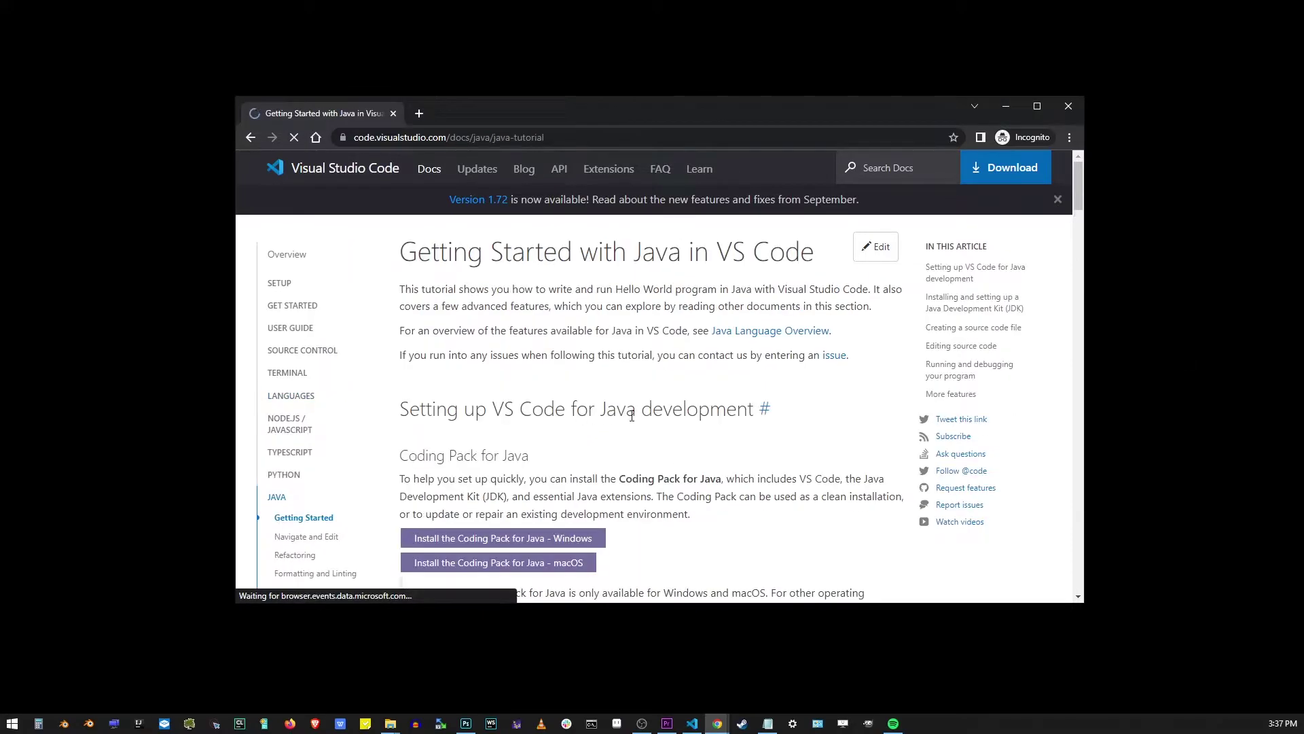
{"action": "scroll", "coordinate": [802, 408], "scroll_direction": "down", "scroll_amount": 3}
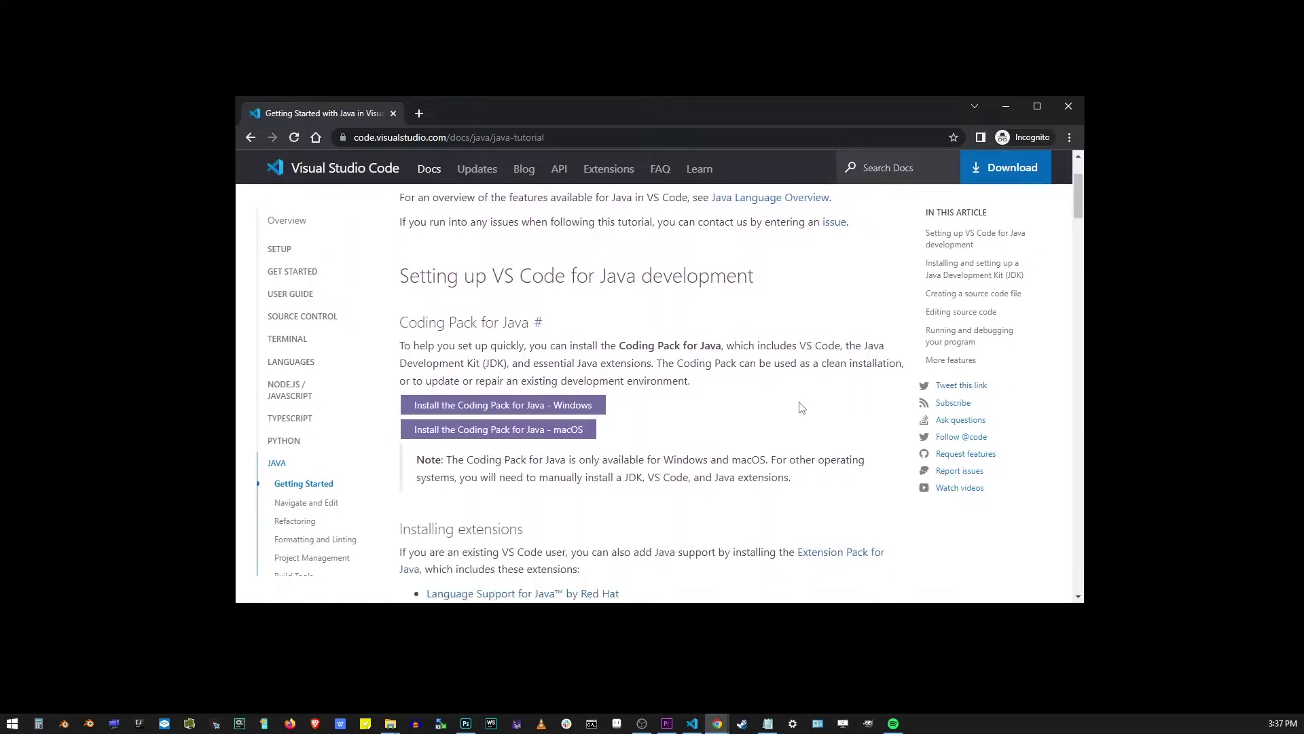
{"action": "scroll", "coordinate": [802, 408], "scroll_direction": "down", "scroll_amount": 1}
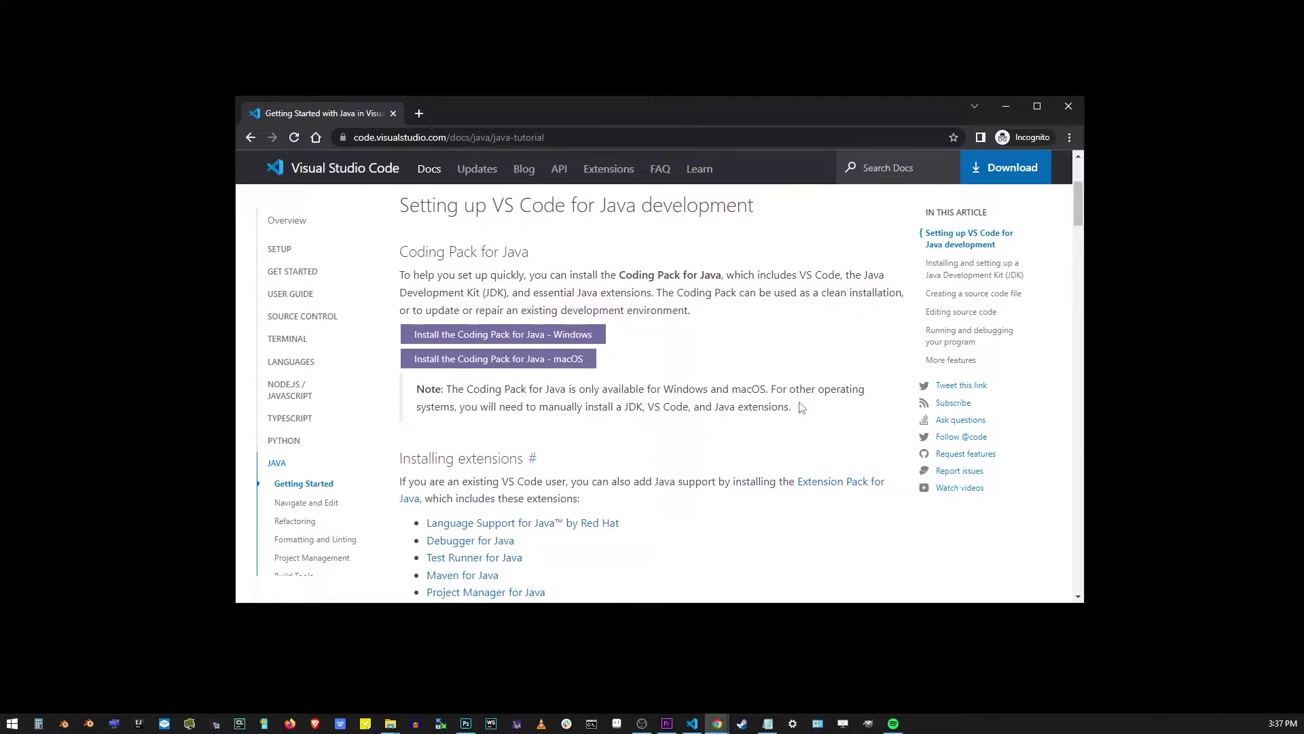
{"action": "left_click", "coordinate": [495, 339]}
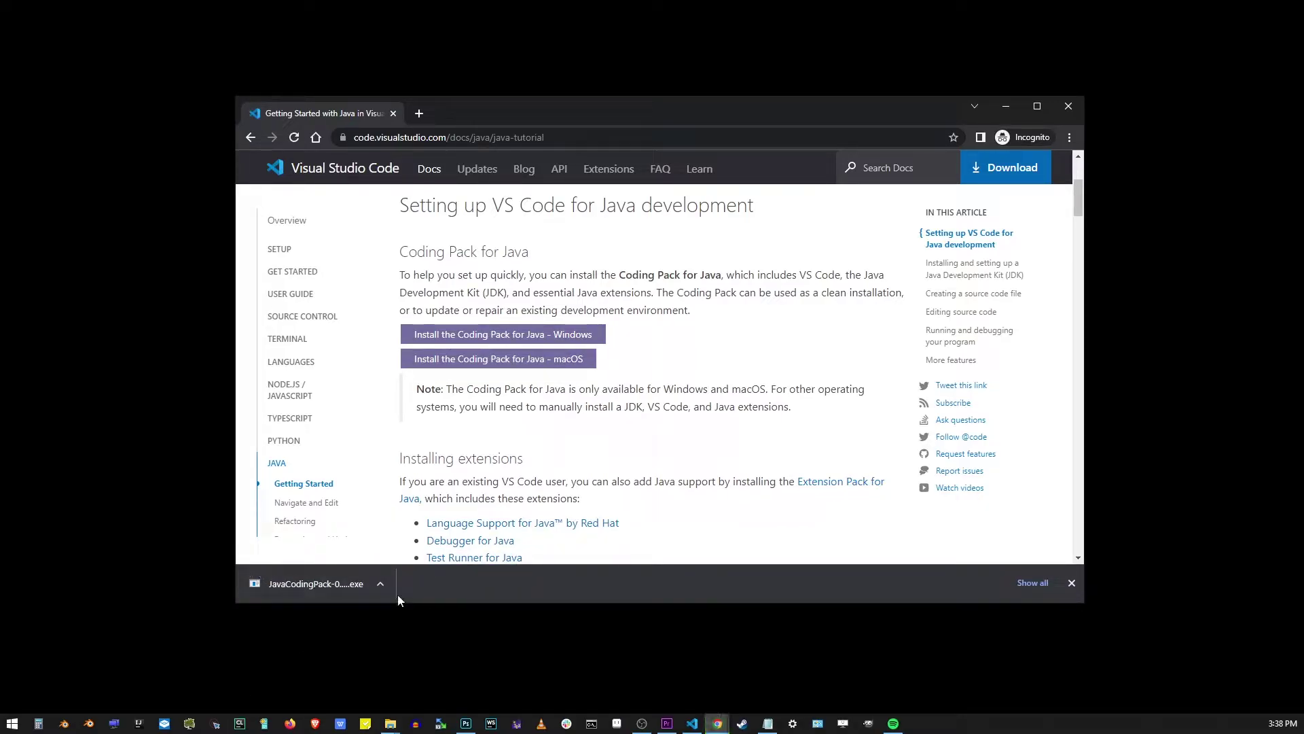
Step: Run the downloaded JavaCodingPack installer, accepting the license, through to Finish
{"action": "left_click", "coordinate": [316, 583]}
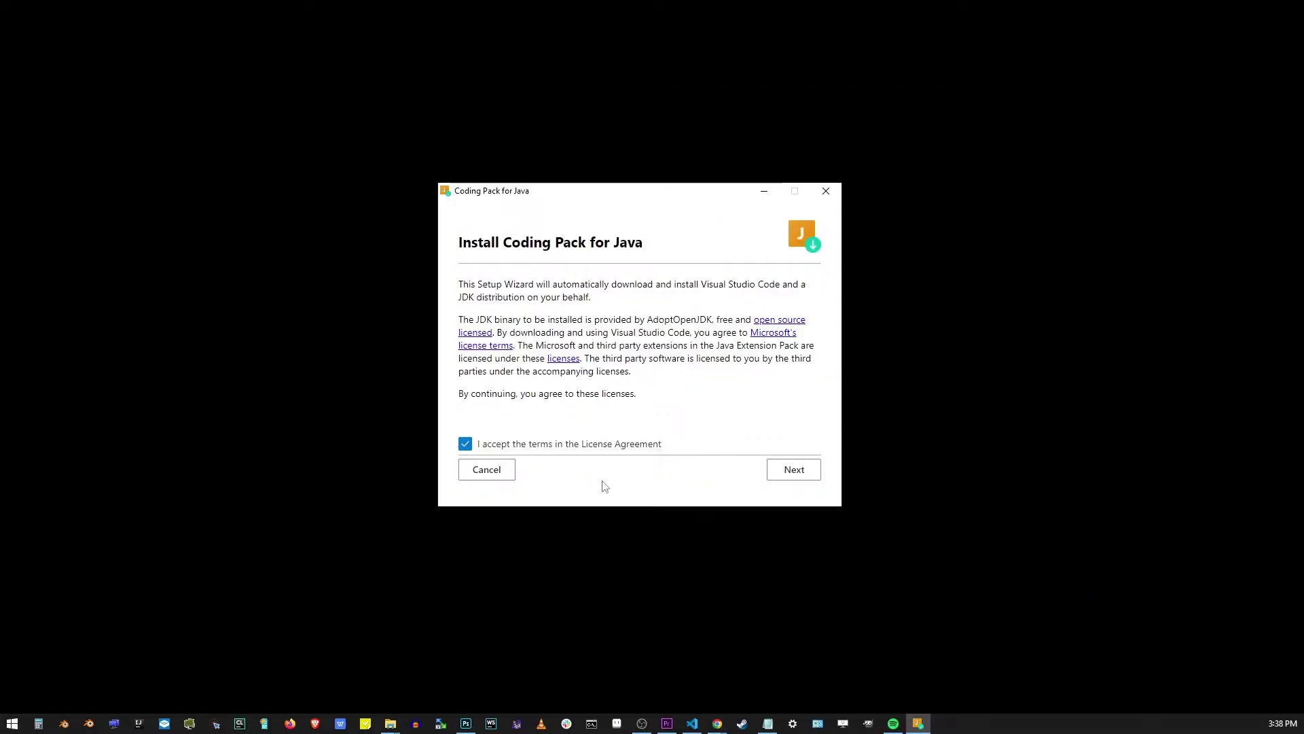
{"action": "left_click", "coordinate": [794, 469]}
{"action": "left_click", "coordinate": [794, 469]}
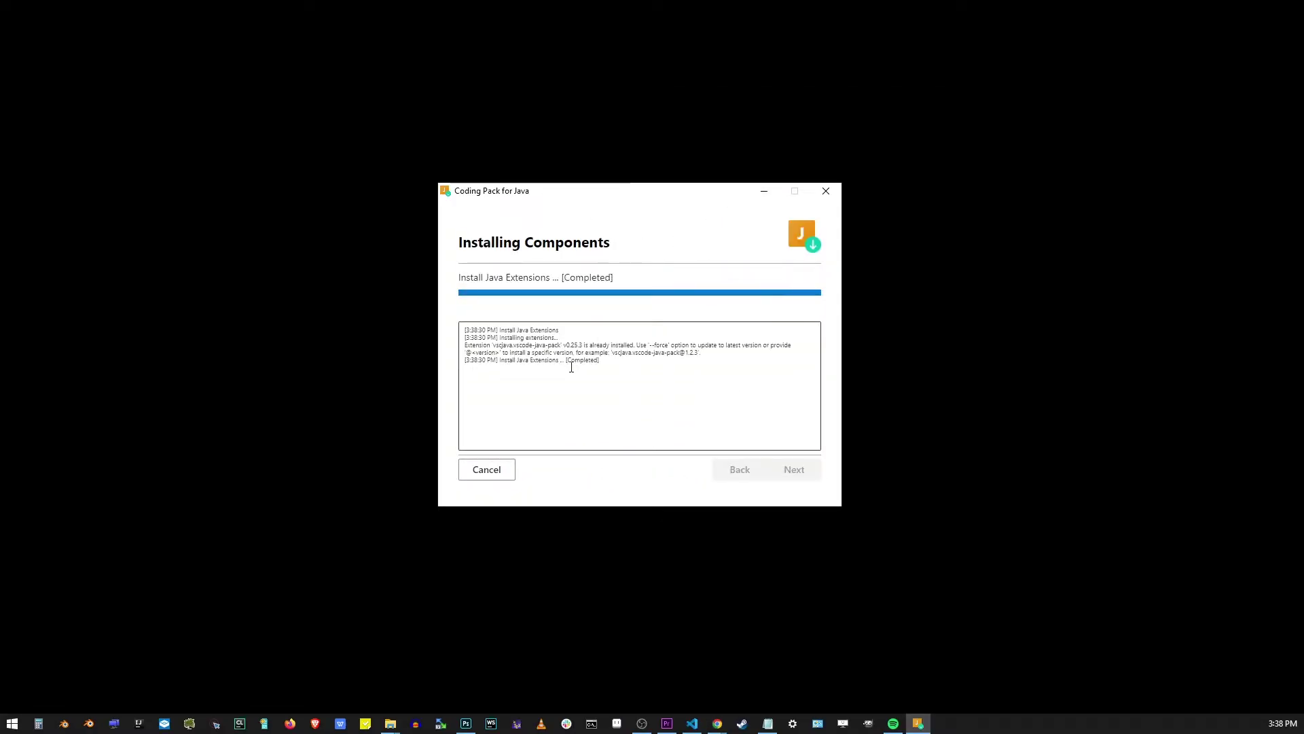
{"action": "left_click", "coordinate": [794, 469]}
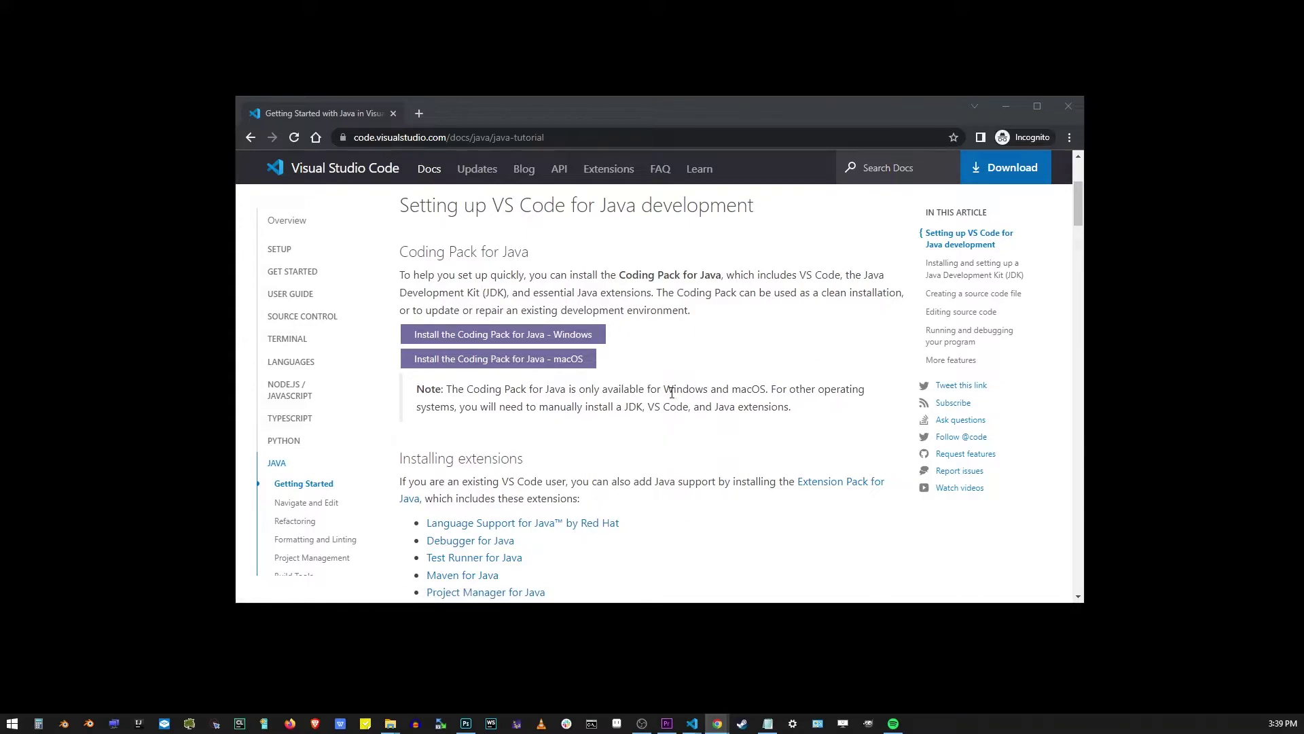
{"action": "scroll", "coordinate": [671, 393], "scroll_direction": "down", "scroll_amount": 2}
{"action": "scroll", "coordinate": [670, 392], "scroll_direction": "down", "scroll_amount": 2}
{"action": "scroll", "coordinate": [683, 357], "scroll_direction": "down", "scroll_amount": 2}
{"action": "scroll", "coordinate": [692, 320], "scroll_direction": "down", "scroll_amount": 1}
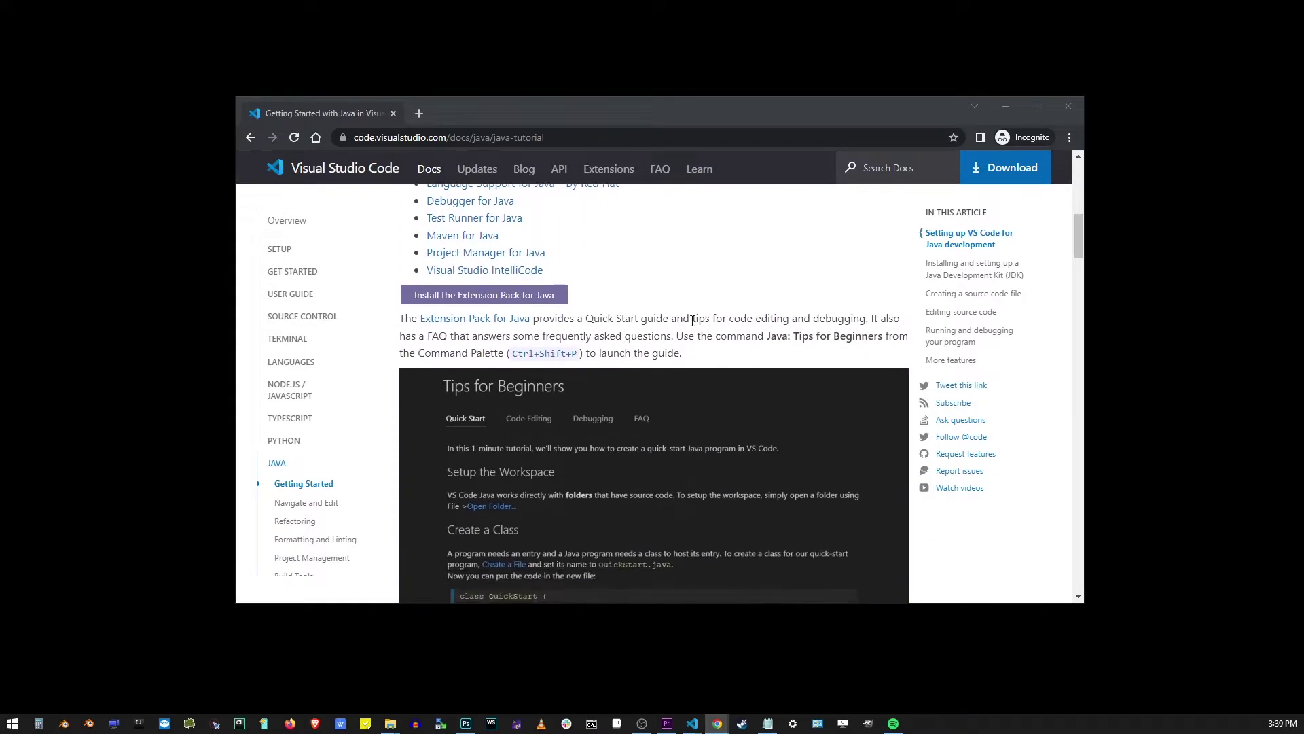
Step: Open the tutorial's 'Install the Extension Pack for Java' link in Visual Studio Code
{"action": "left_click", "coordinate": [499, 295]}
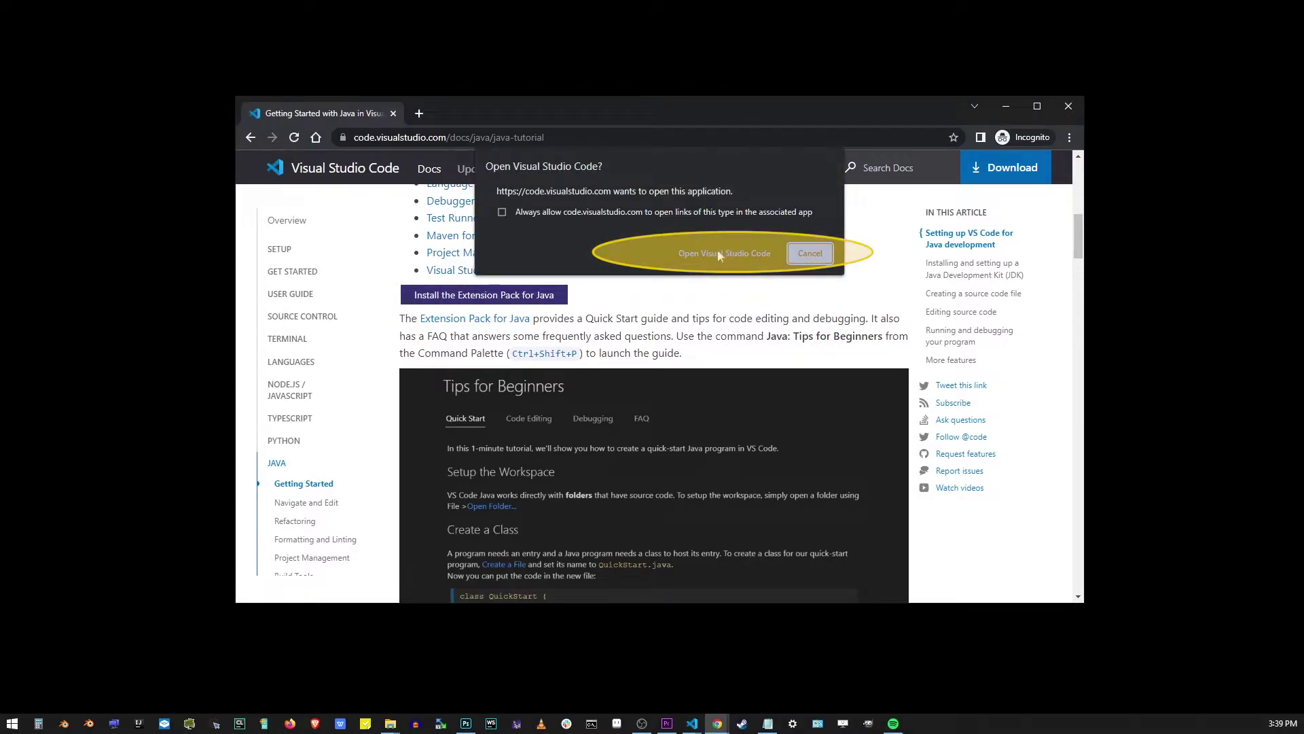
{"action": "left_click", "coordinate": [720, 252]}
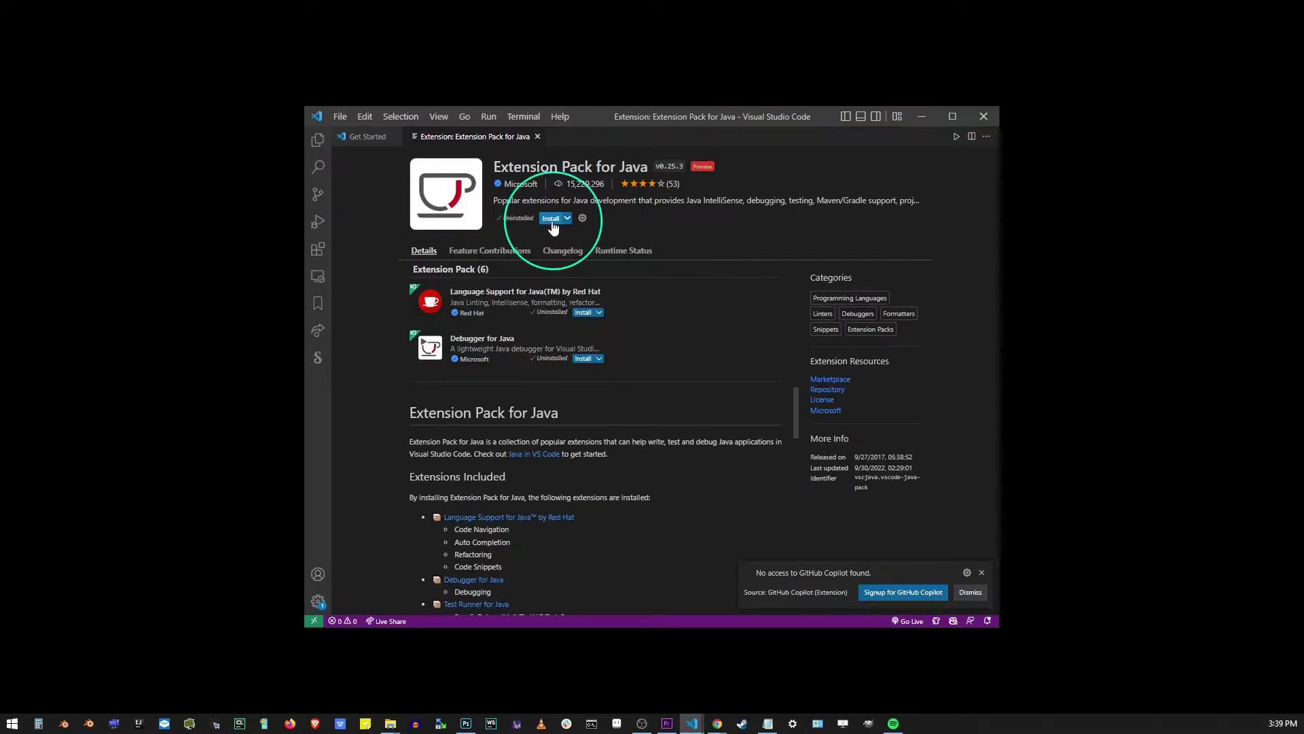
Step: Install the Extension Pack for Java and close its extension page
{"action": "left_click", "coordinate": [553, 219]}
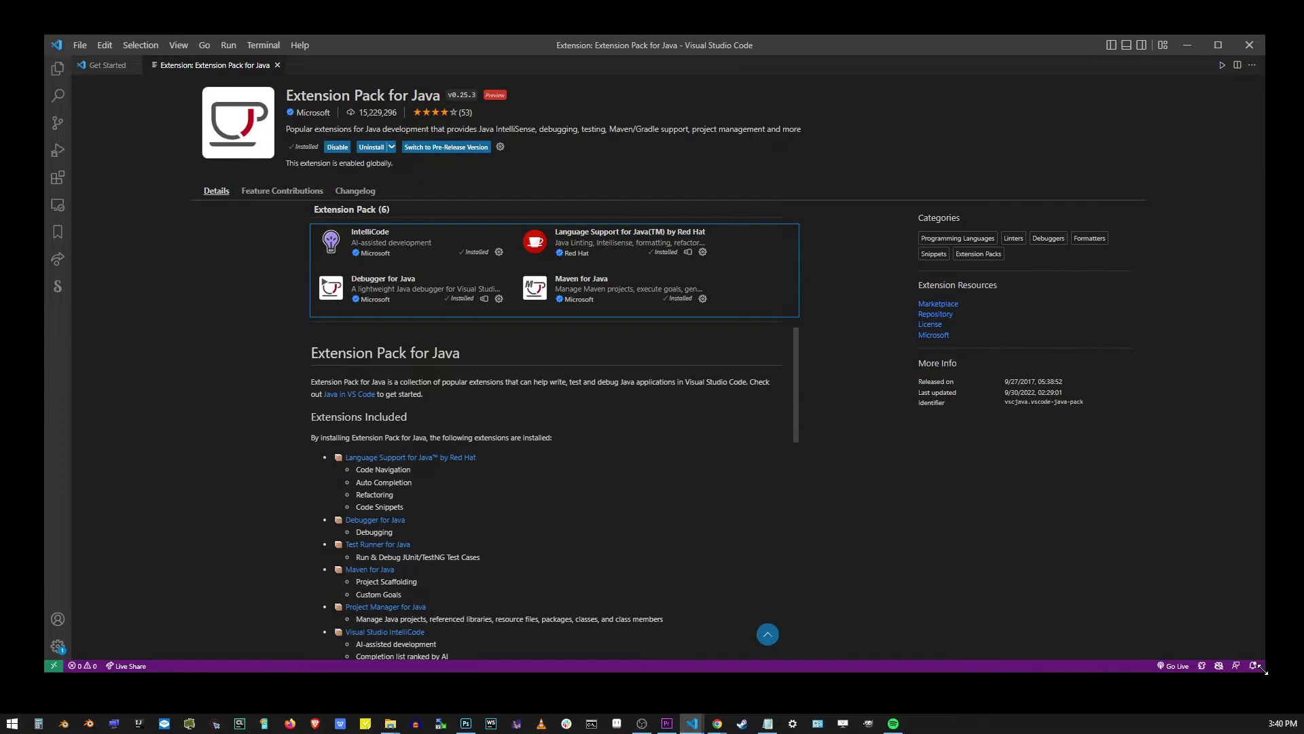
{"action": "left_click_drag", "start_coordinate": [1262, 666], "coordinate": [1256, 671]}
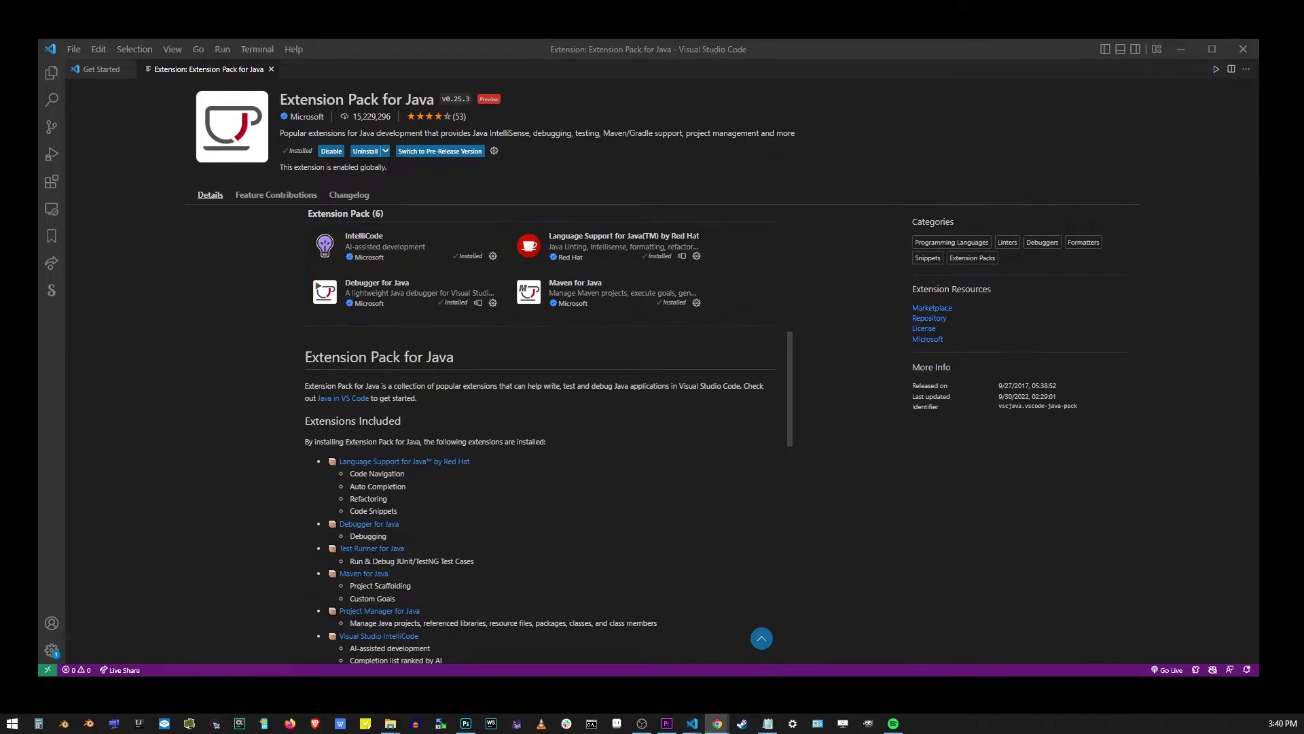
{"action": "left_click", "coordinate": [271, 69]}
Step: Close Get Started and browse the Open Folder dialog to C:\projects
{"action": "left_click", "coordinate": [130, 68]}
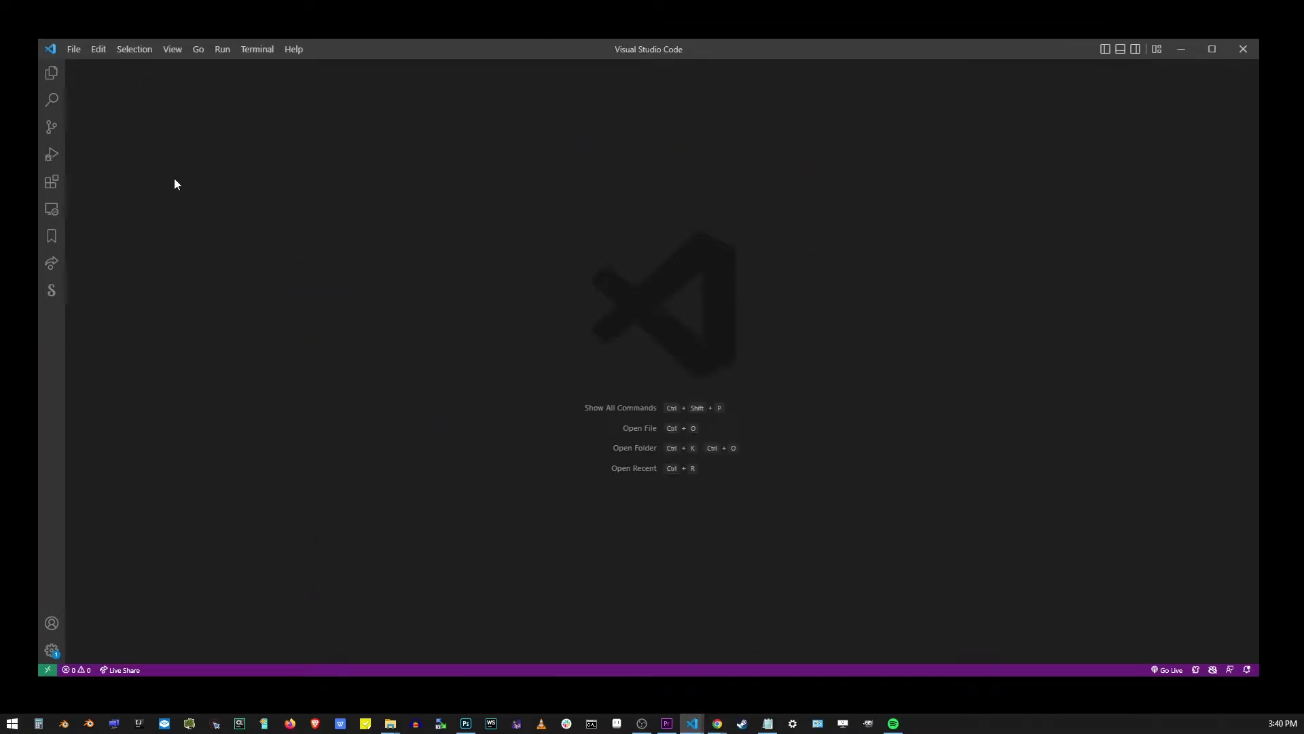
{"action": "left_click", "coordinate": [74, 49]}
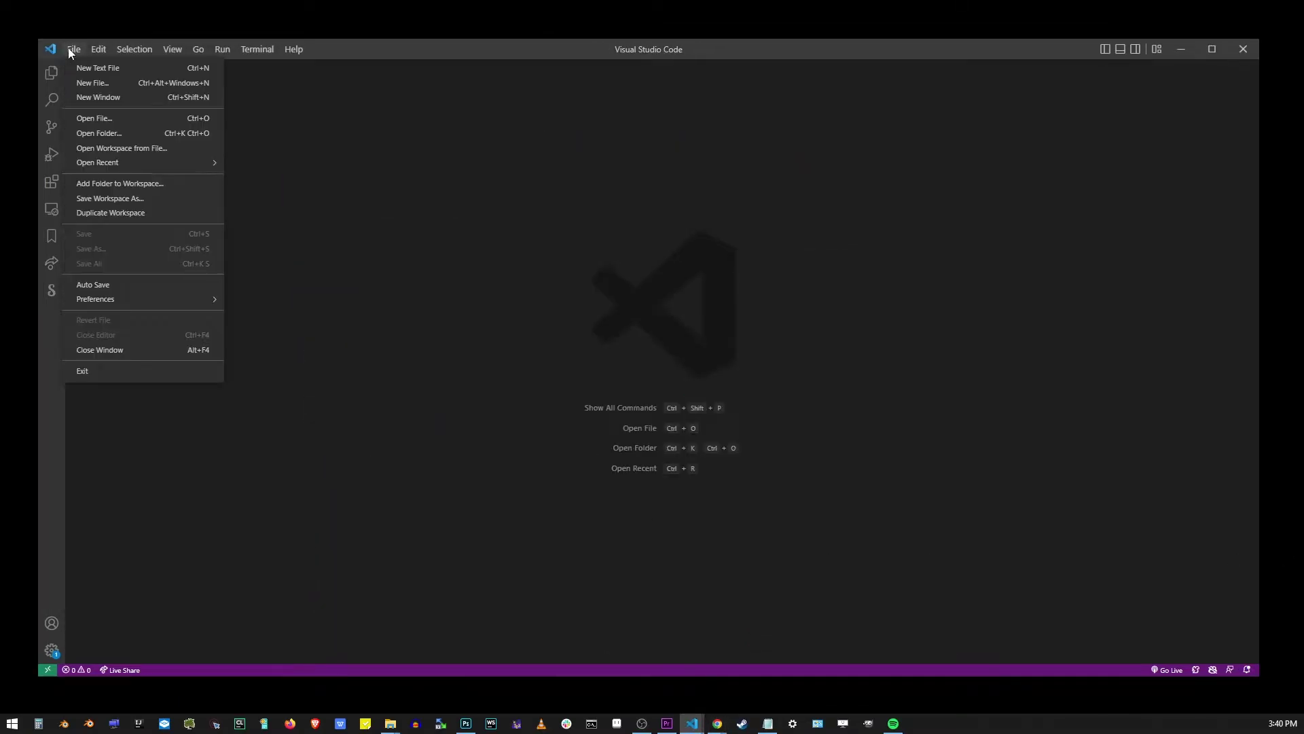
{"action": "left_click", "coordinate": [133, 134]}
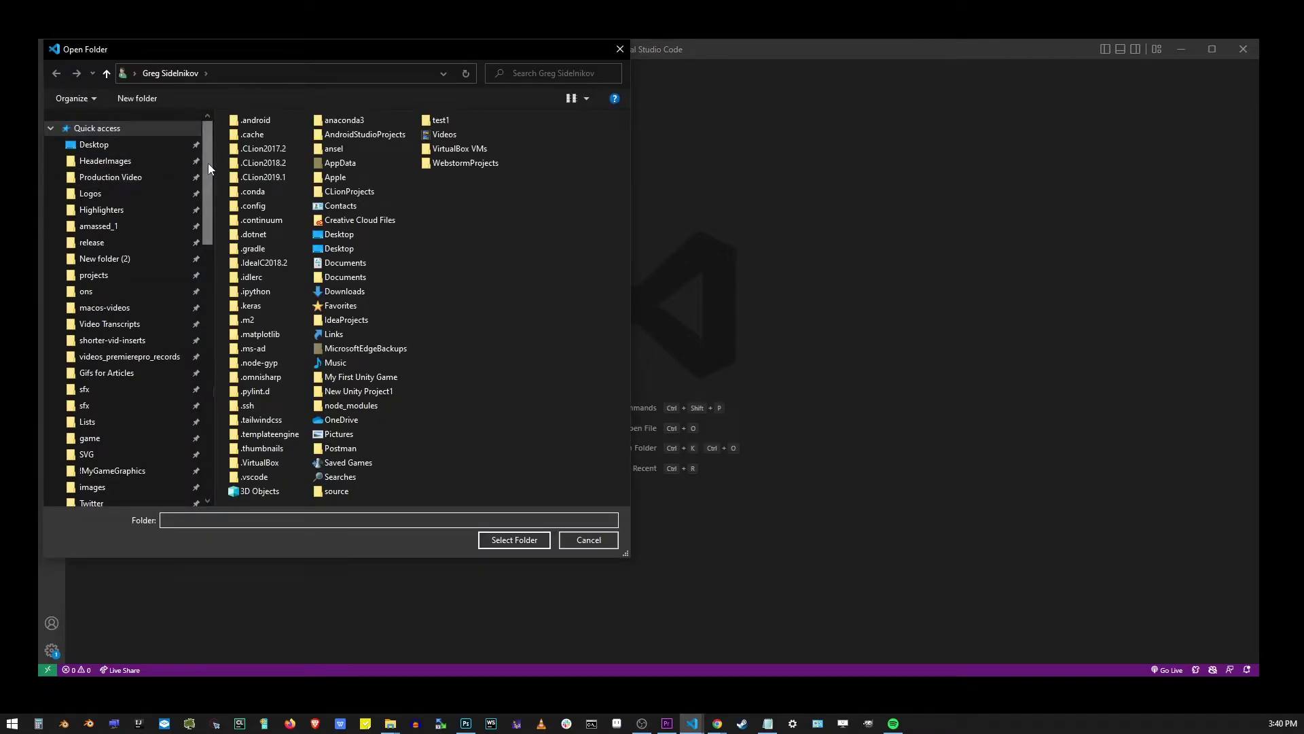
{"action": "scroll", "coordinate": [153, 306], "scroll_direction": "down", "scroll_amount": 5}
{"action": "scroll", "coordinate": [173, 407], "scroll_direction": "down", "scroll_amount": 3}
{"action": "left_click", "coordinate": [99, 411]}
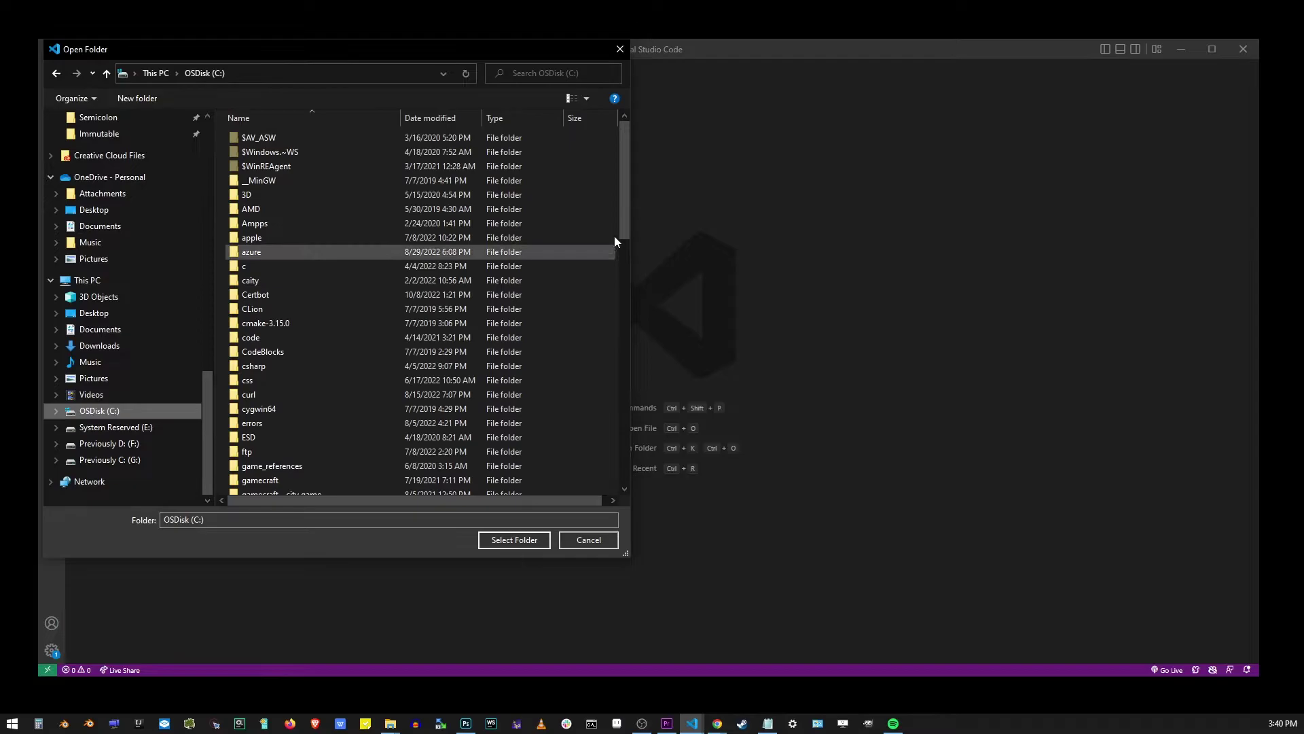
{"action": "mouse_move", "coordinate": [624, 225]}
{"action": "left_mouse_down"}
{"action": "mouse_move", "coordinate": [606, 319]}
{"action": "mouse_move", "coordinate": [621, 388]}
{"action": "left_mouse_up"}
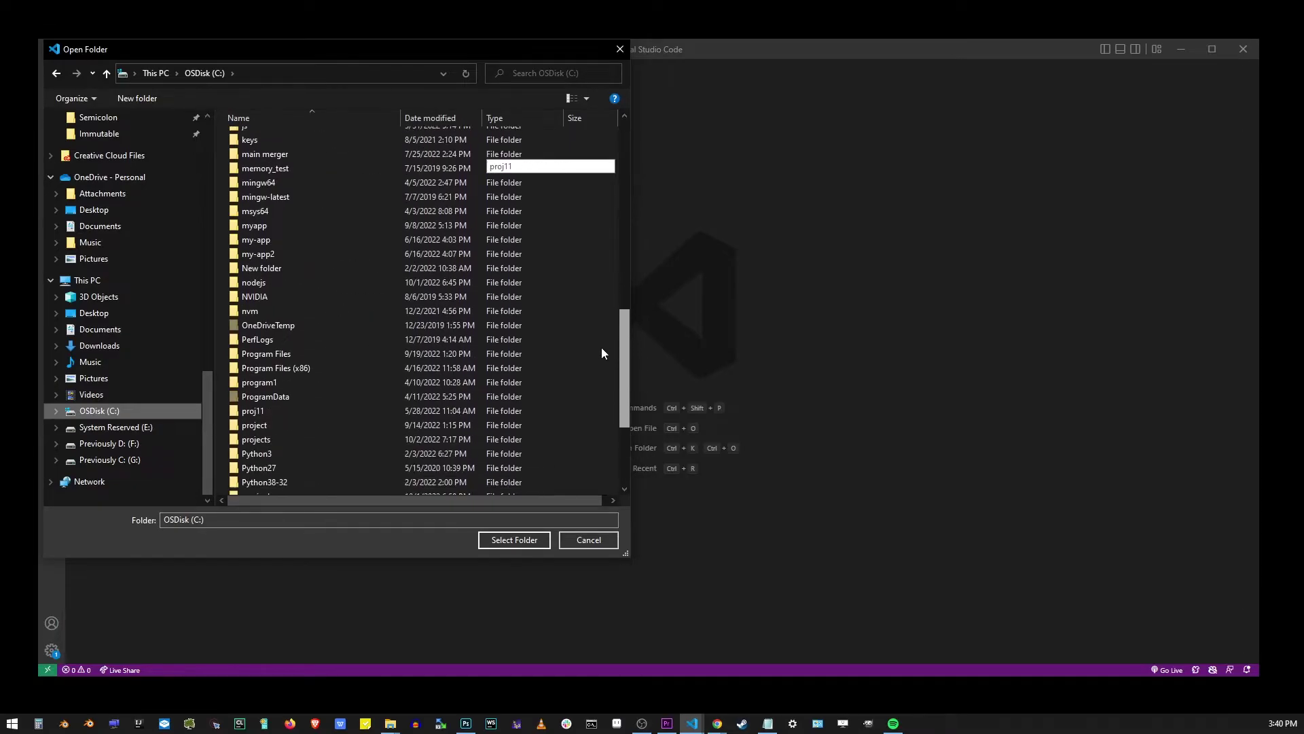
{"action": "left_click", "coordinate": [272, 328]}
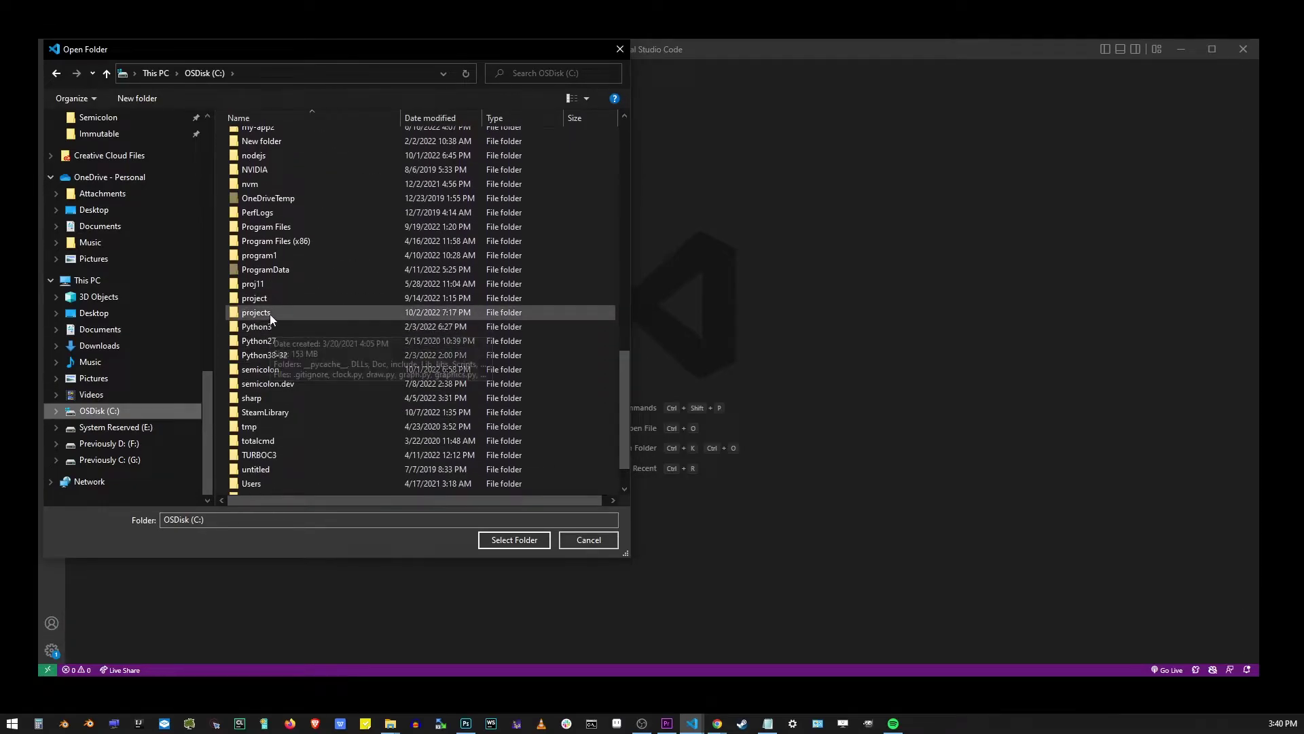
{"action": "double_click", "coordinate": [270, 313]}
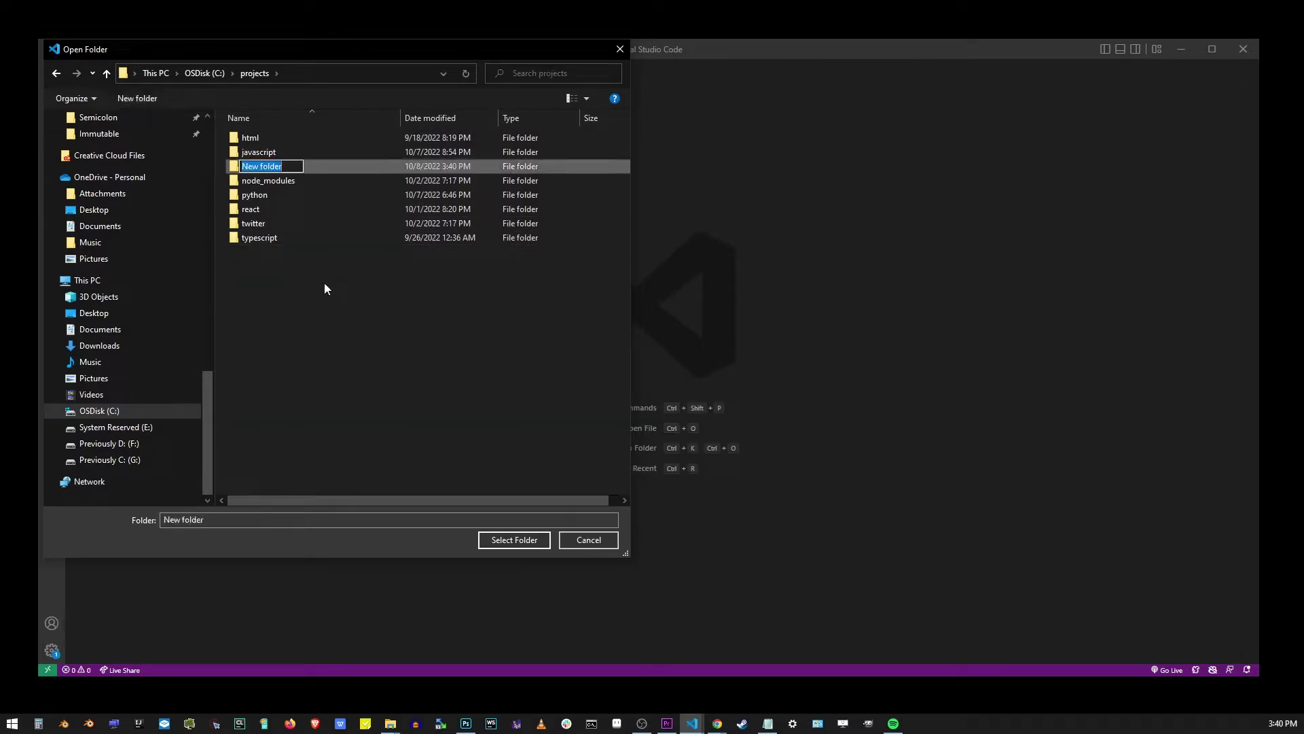
{"action": "type", "text": "java"}
Step: Create a java folder in projects with a youtube folder inside, and enter youtube
{"action": "key", "text": "Return"}
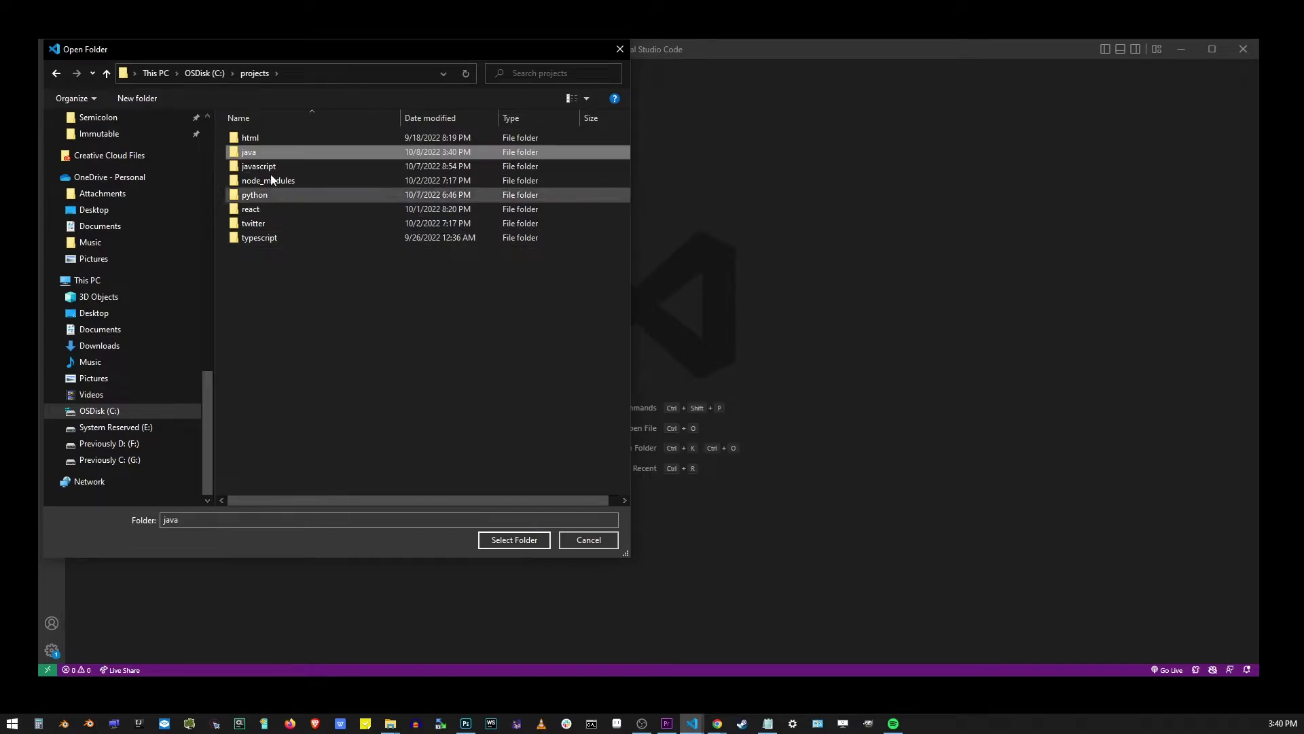
{"action": "double_click", "coordinate": [250, 154]}
{"action": "right_click", "coordinate": [284, 225]}
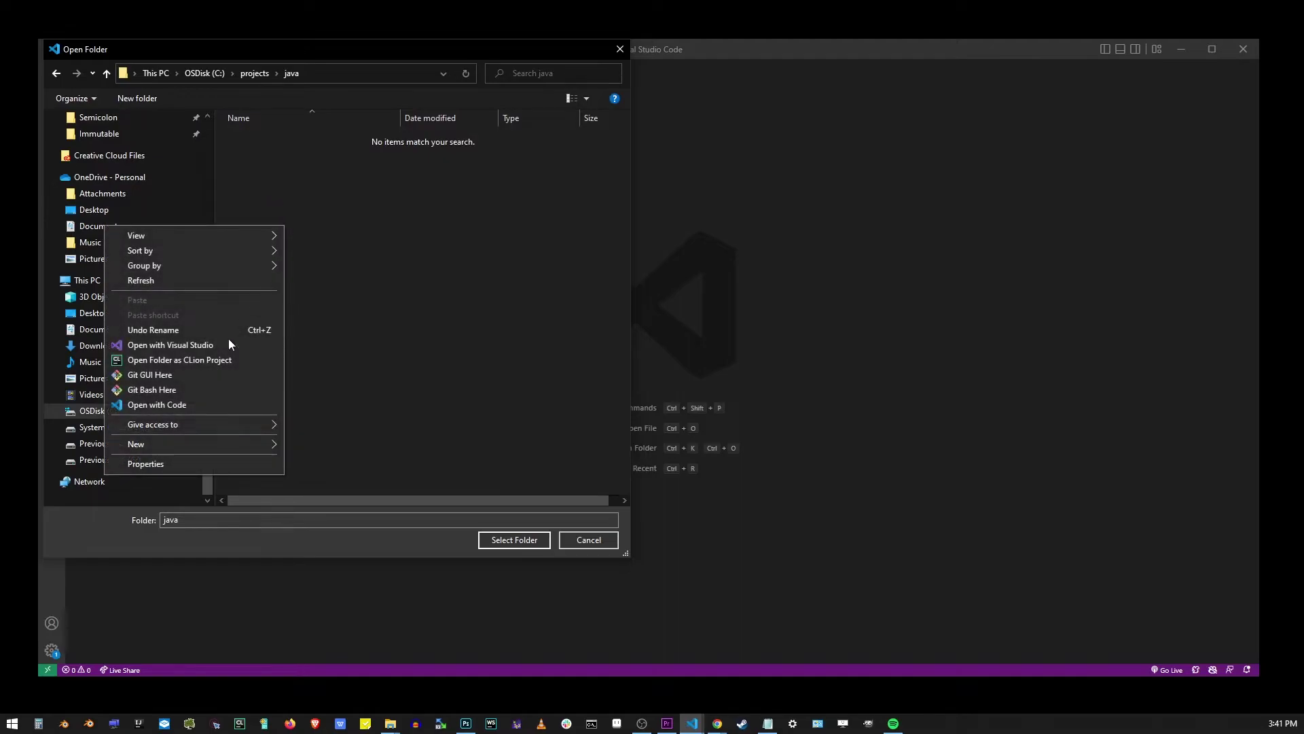
{"action": "mouse_move", "coordinate": [136, 445]}
{"action": "left_click", "coordinate": [331, 444]}
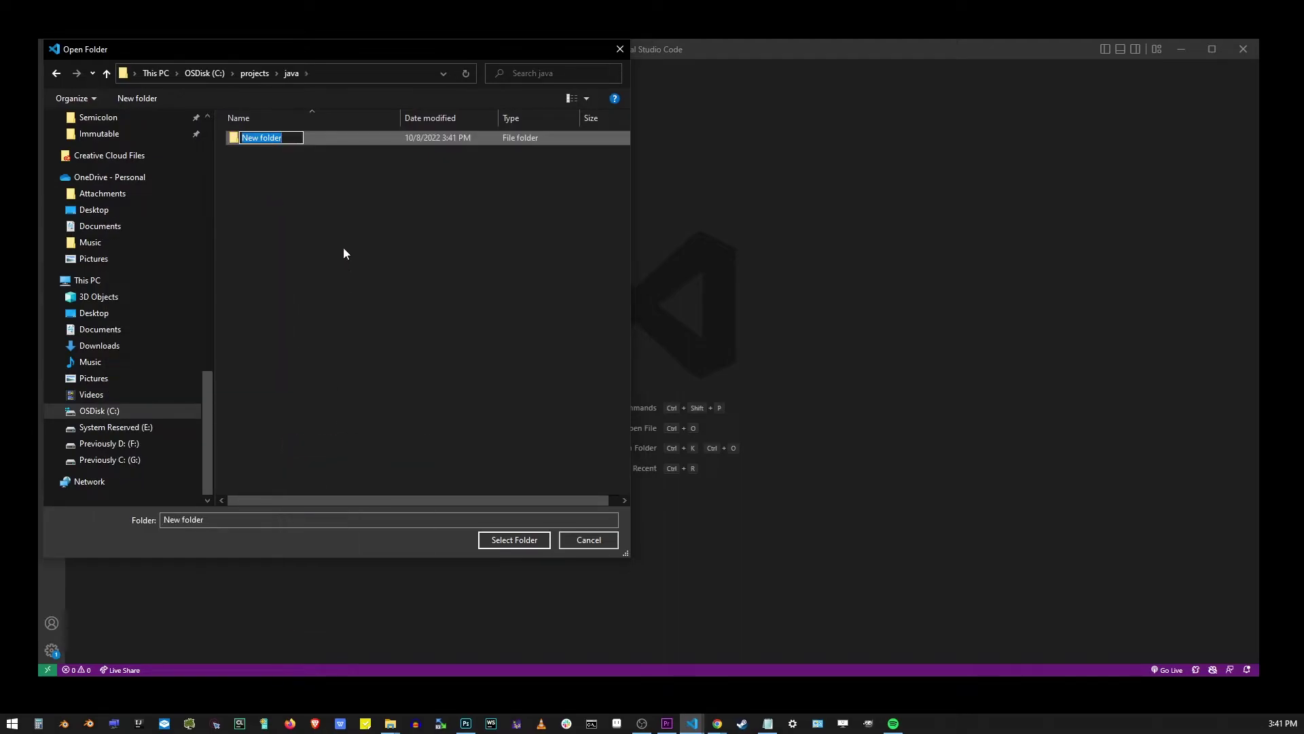
{"action": "type", "text": "youtube"}
{"action": "key", "text": "Return"}
{"action": "double_click", "coordinate": [262, 145]}
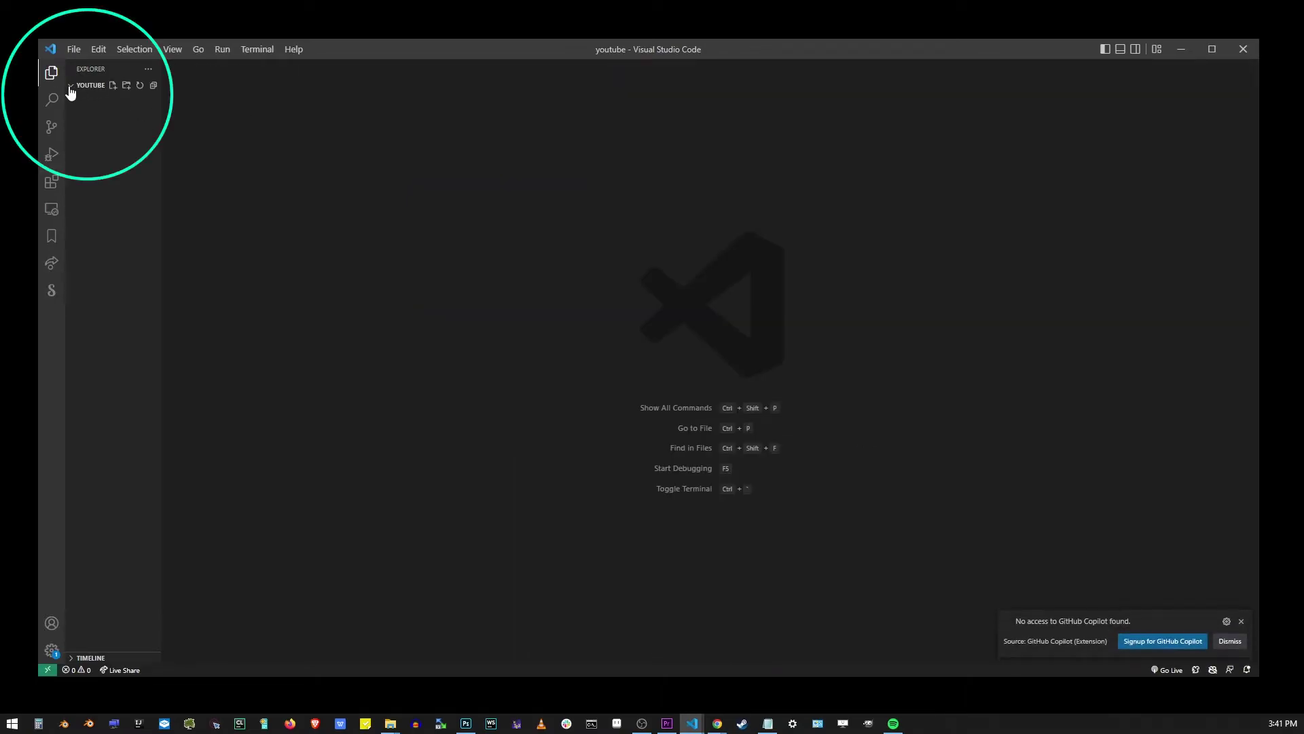
Step: Create QuickStart.java in the youtube folder and zoom the interface in
{"action": "left_click", "coordinate": [114, 85]}
{"action": "type", "text": "QuickStart.java"}
{"action": "key", "text": "Return"}
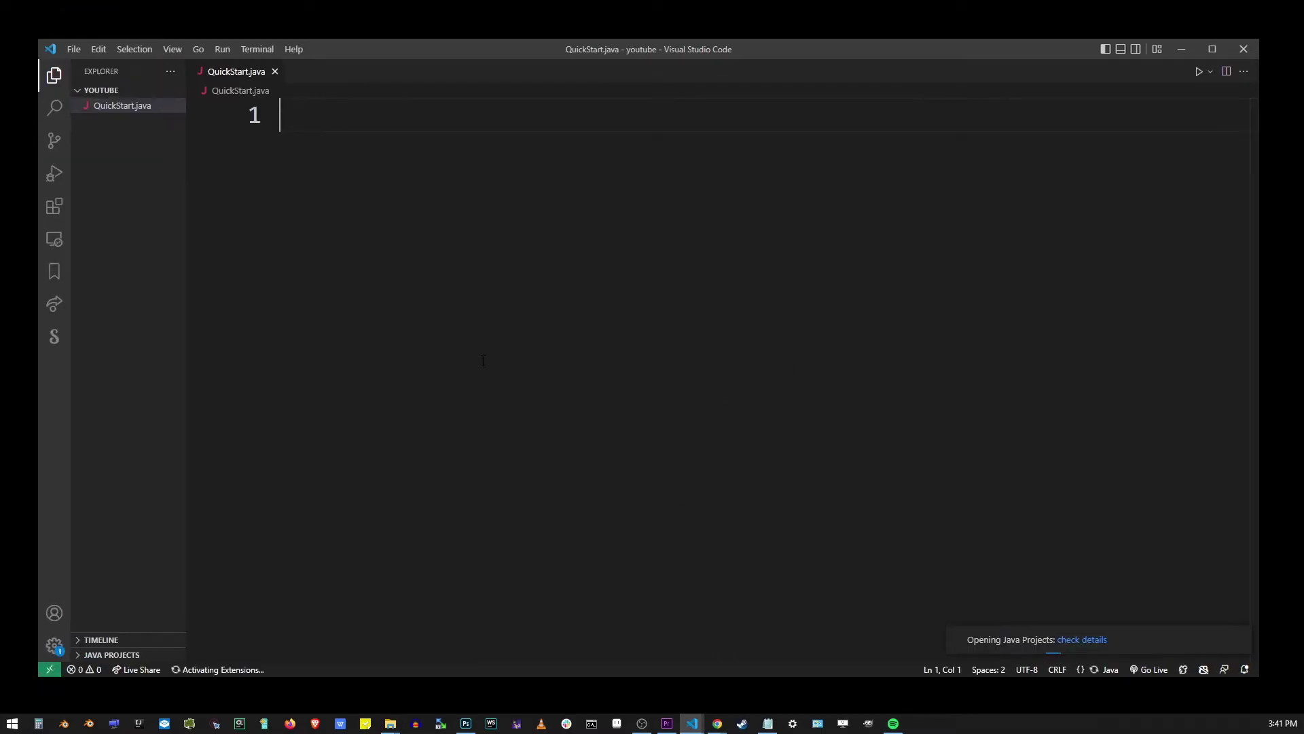
{"action": "key", "text": "ctrl+plus"}
{"action": "key", "text": "ctrl+plus"}
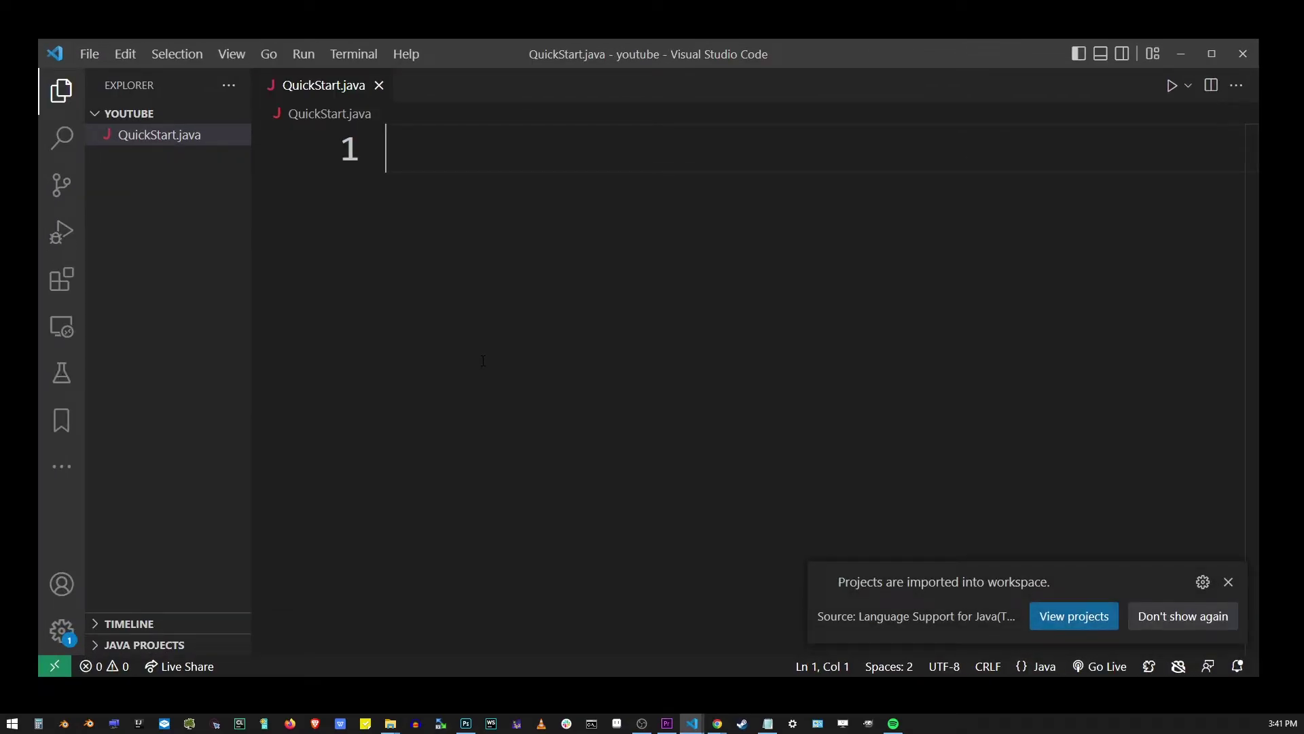
Step: Dismiss the notification, write class QuickStart with main calling System.out.println("Subscribe"), and save
{"action": "left_click", "coordinate": [1228, 582]}
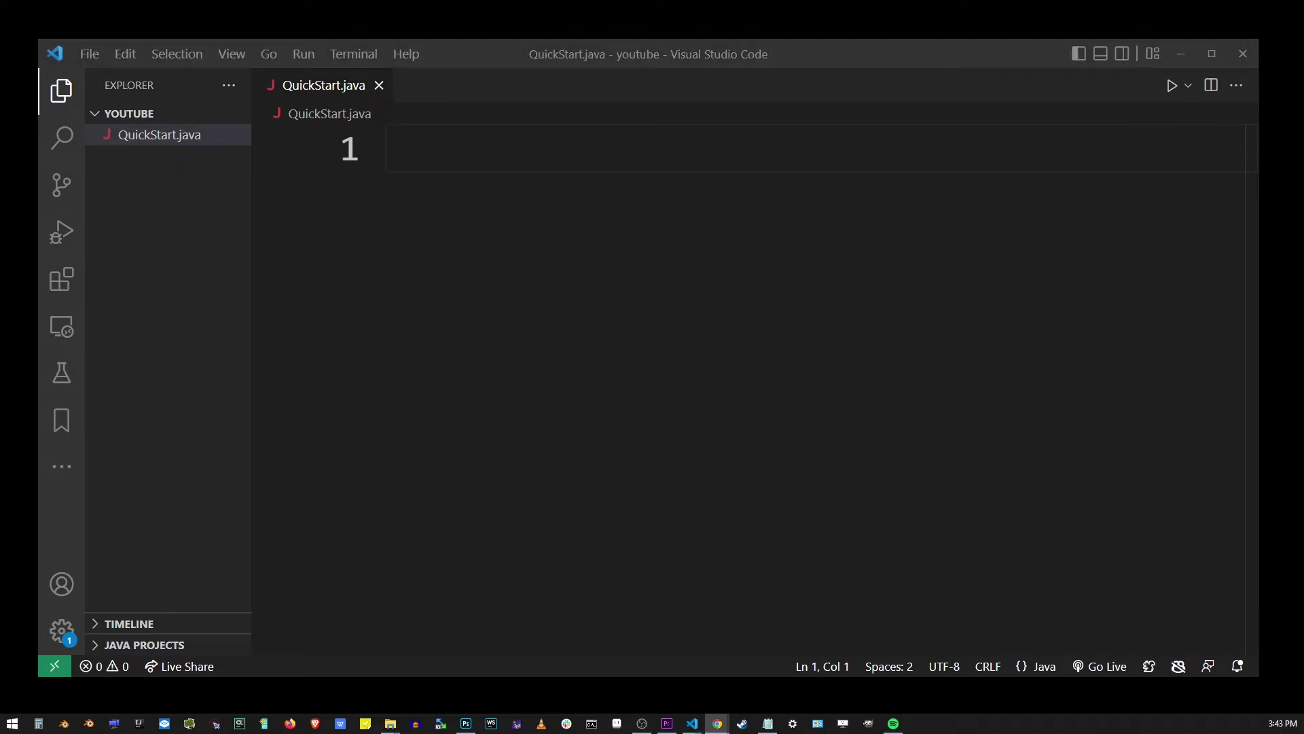
{"action": "left_click", "coordinate": [787, 339]}
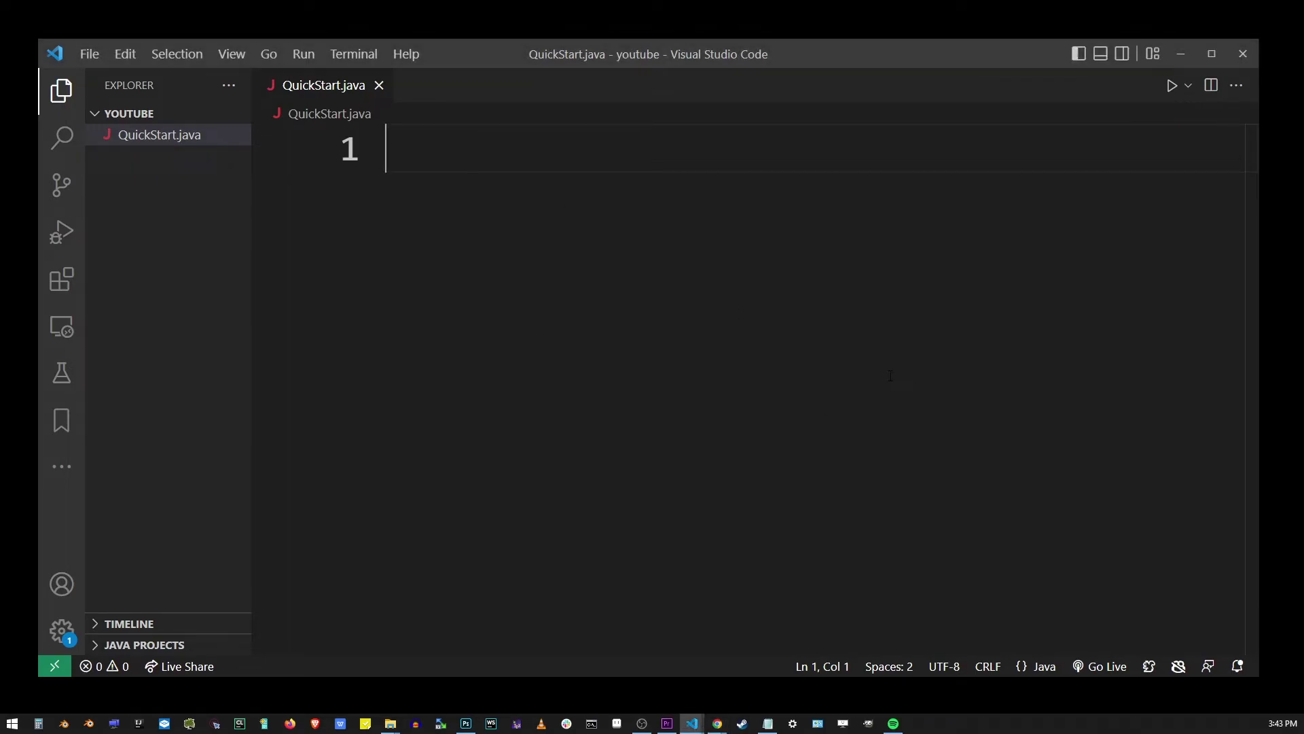
{"action": "type", "text": "class Qui"}
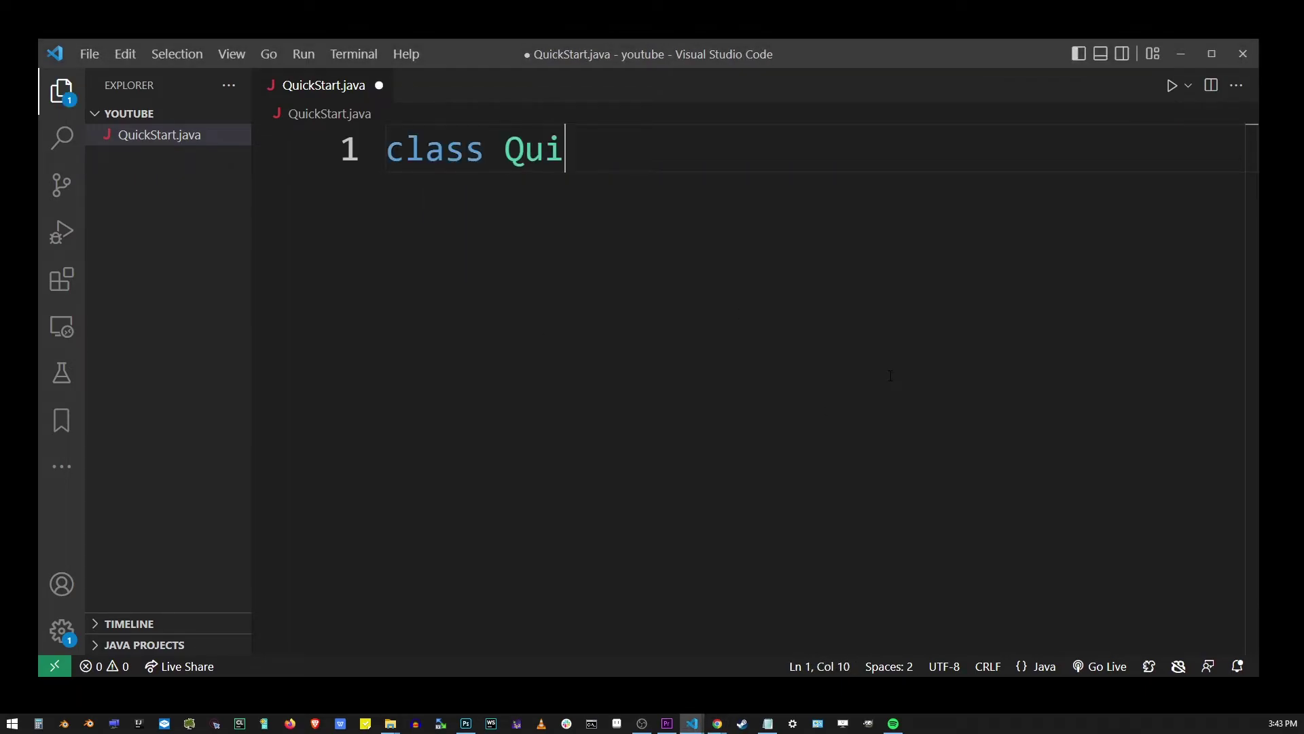
{"action": "type", "text": "ckStart"}
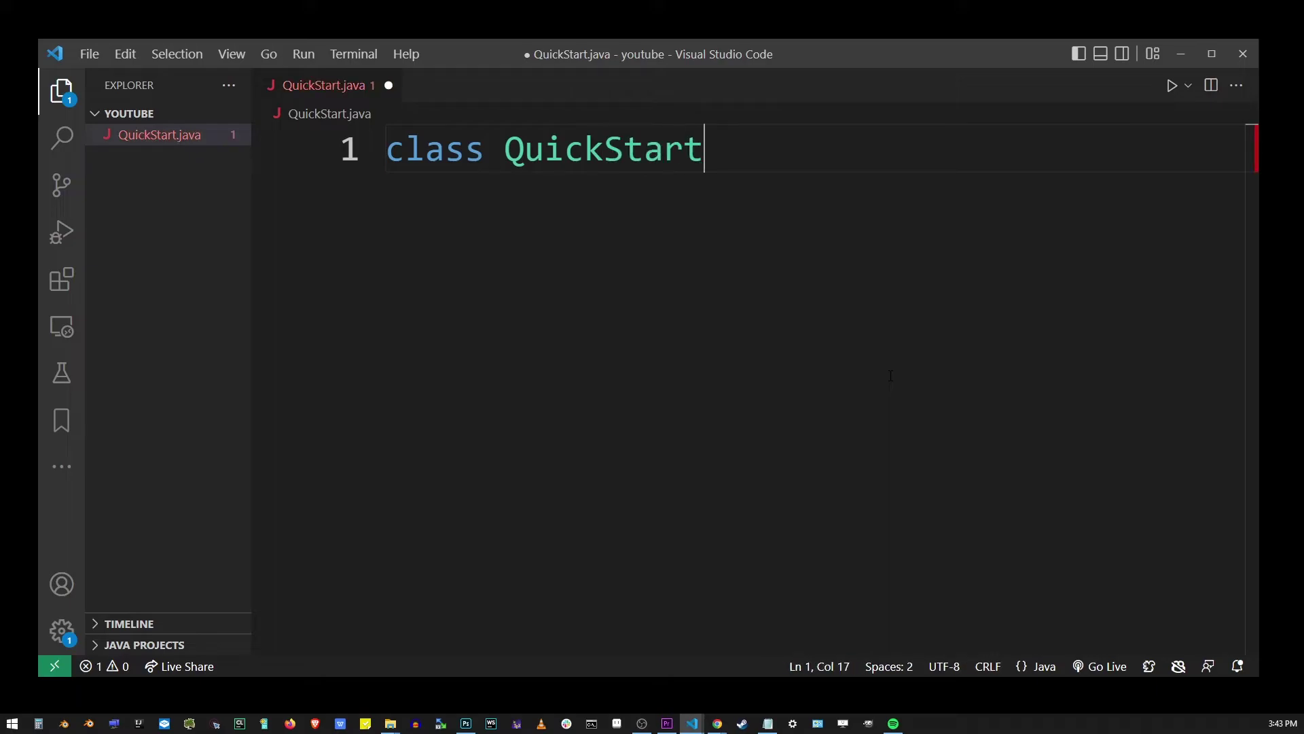
{"action": "type", "text": " {"}
{"action": "key", "text": "Return"}
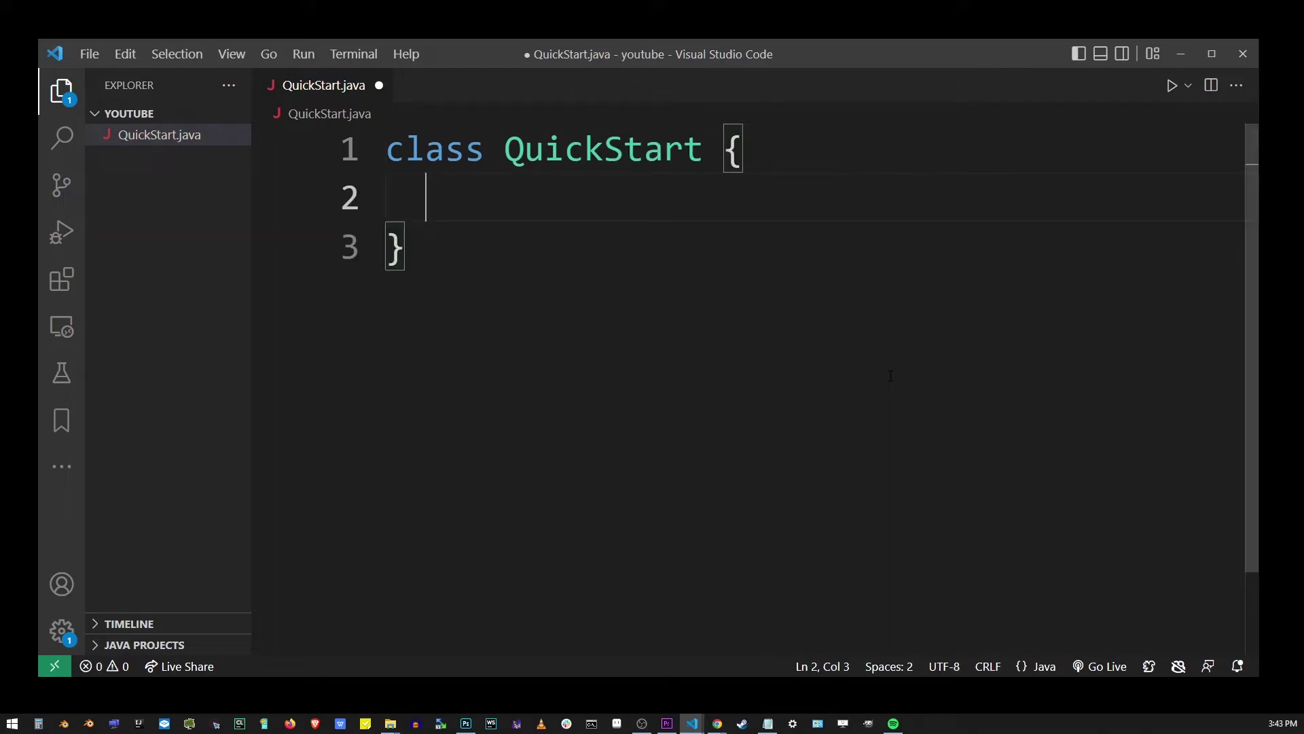
{"action": "type", "text": "public static"}
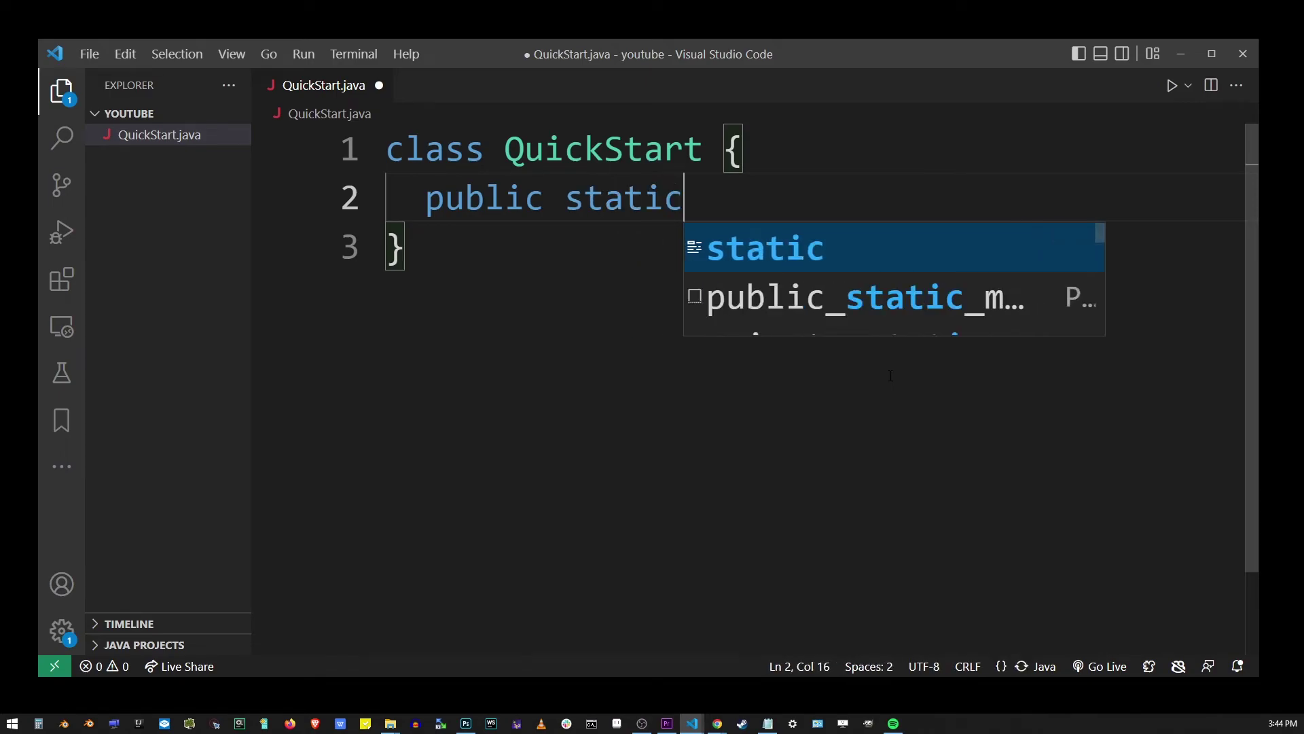
{"action": "type", "text": " void main"}
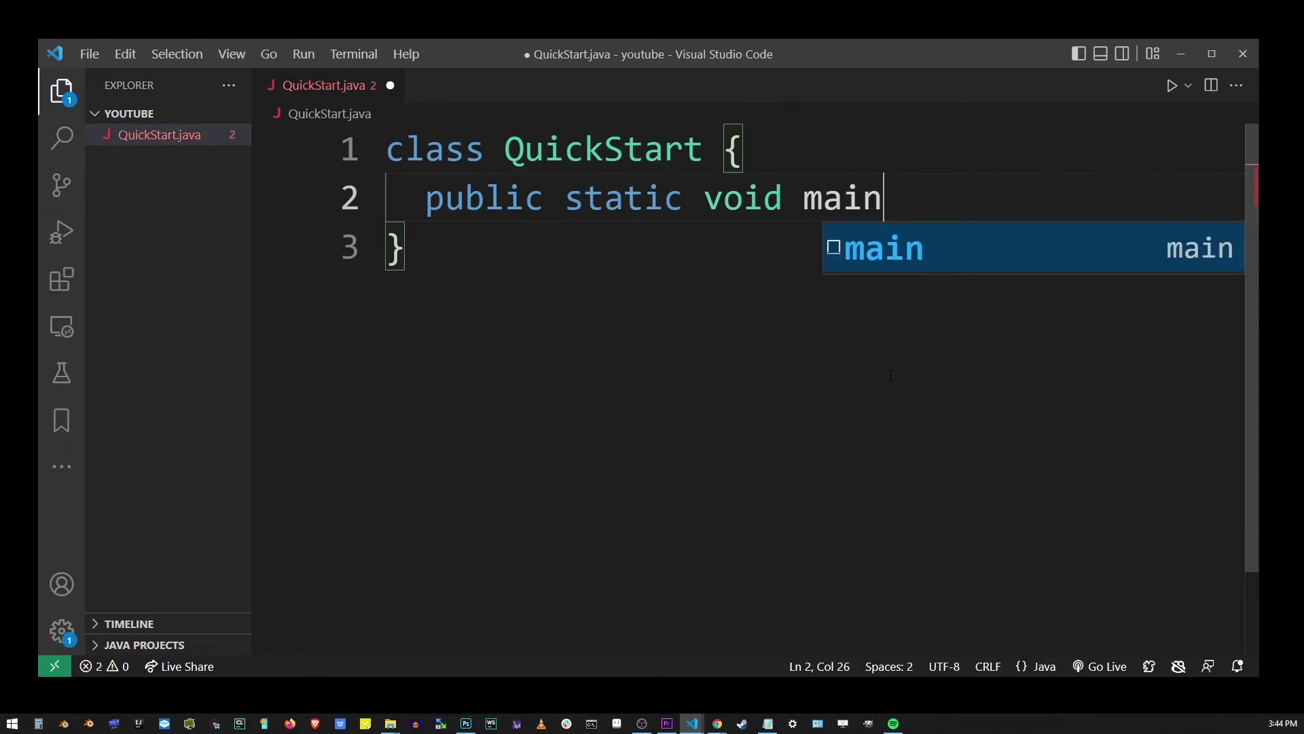
{"action": "type", "text": "(String"}
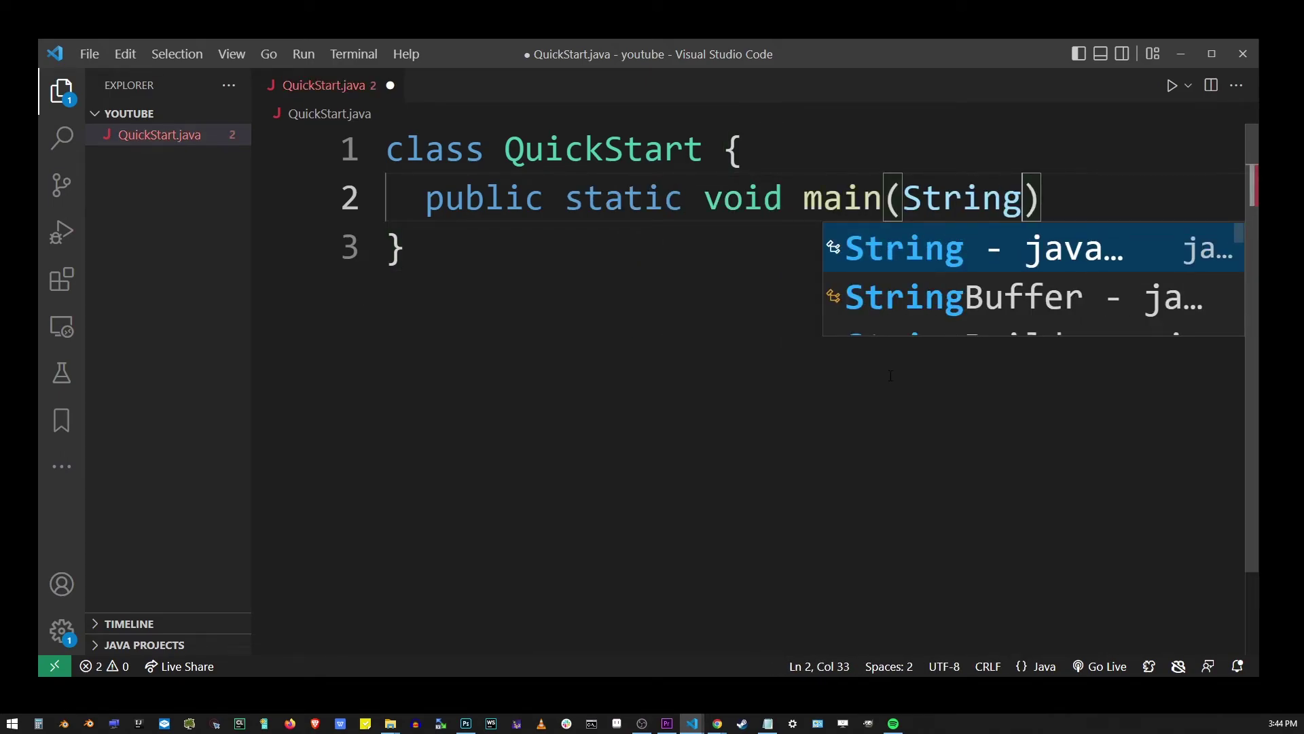
{"action": "type", "text": "[] args"}
{"action": "key", "text": "End"}
{"action": "type", "text": "{"}
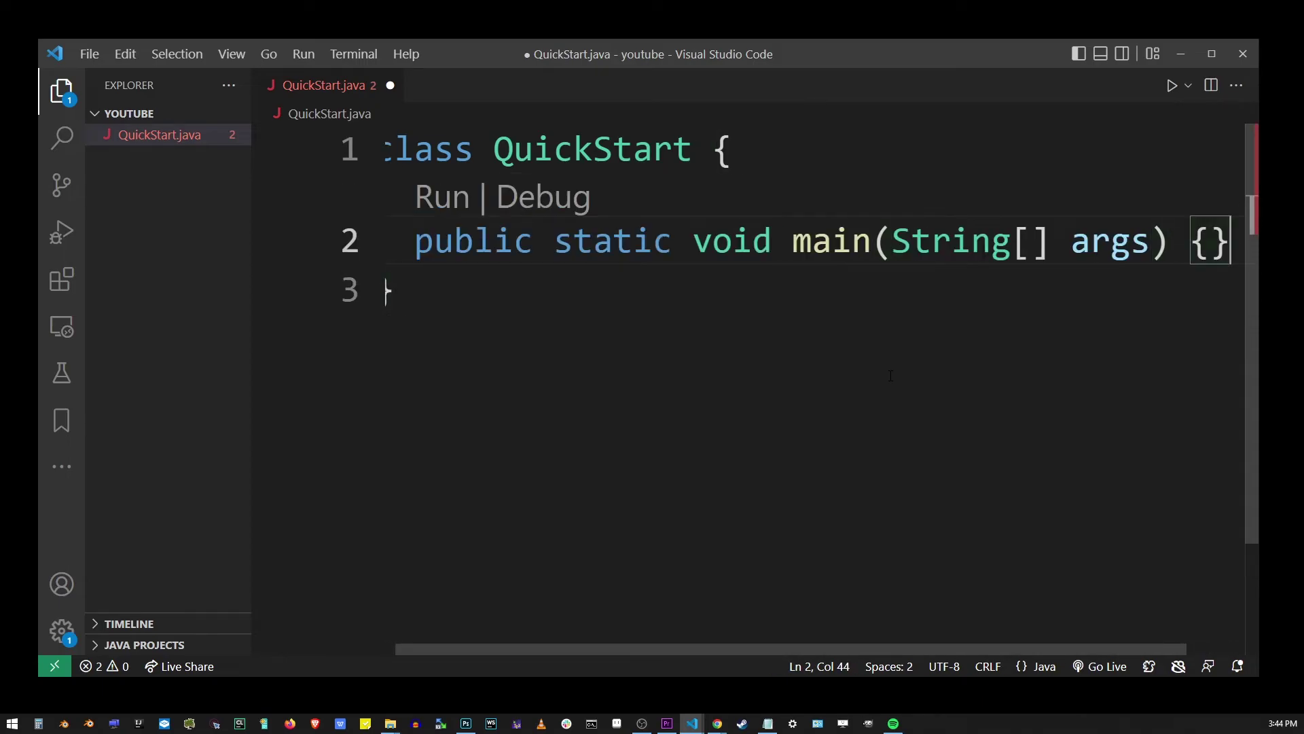
{"action": "key", "text": "Return"}
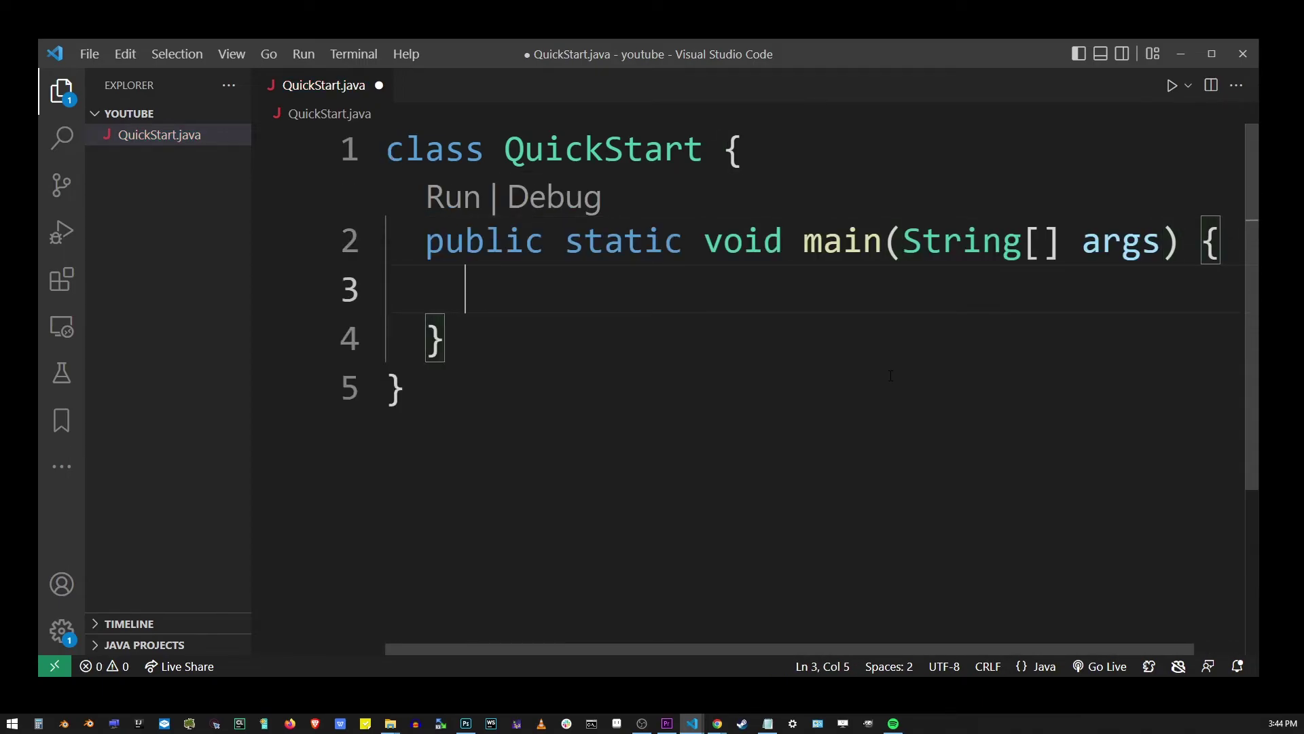
{"action": "type", "text": "System"}
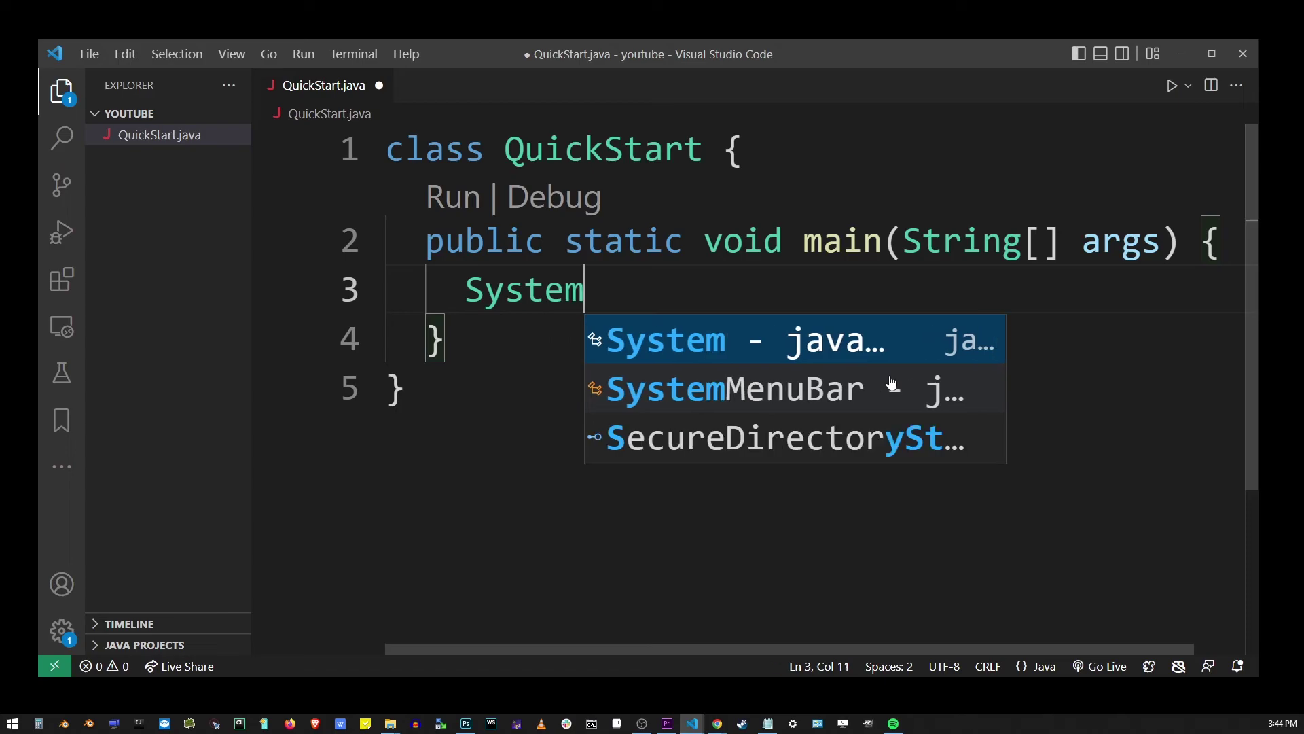
{"action": "type", "text": ".out.prin"}
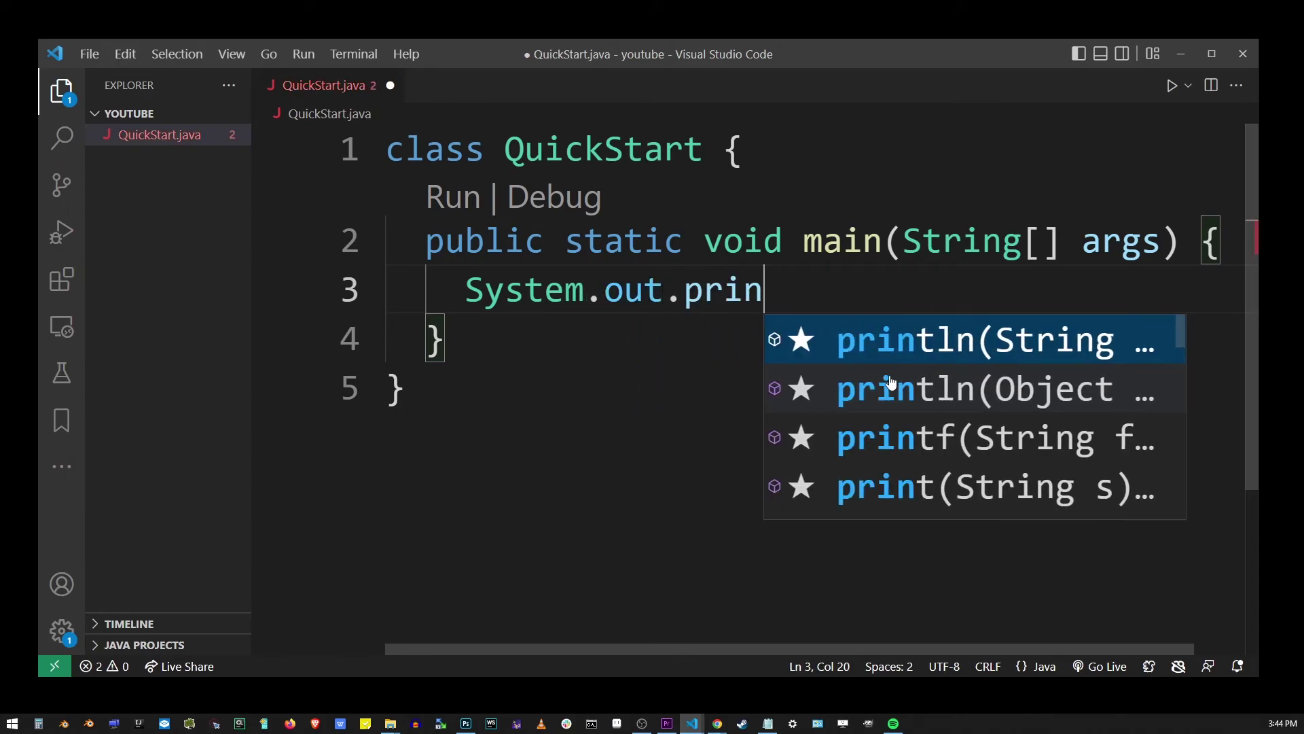
{"action": "type", "text": "tln(\"S"}
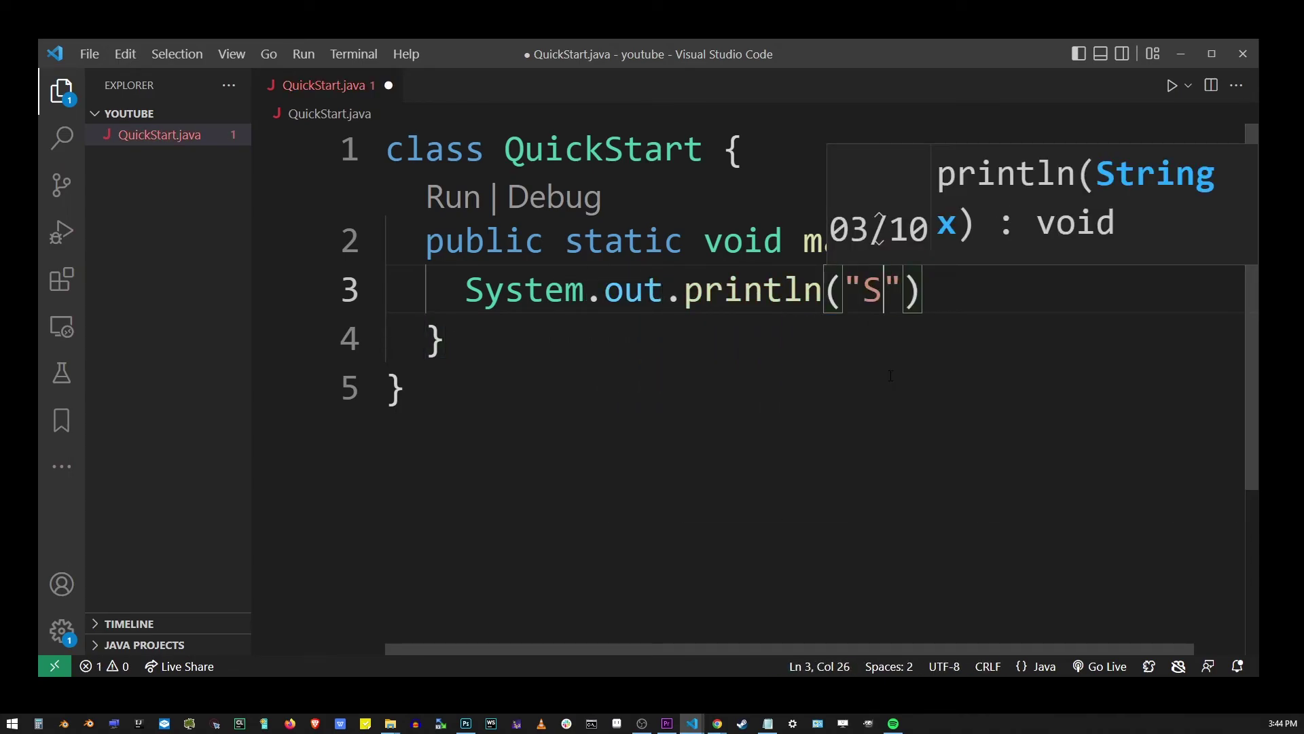
{"action": "type", "text": "ubscribe"}
{"action": "key", "text": "End"}
{"action": "type", "text": ";"}
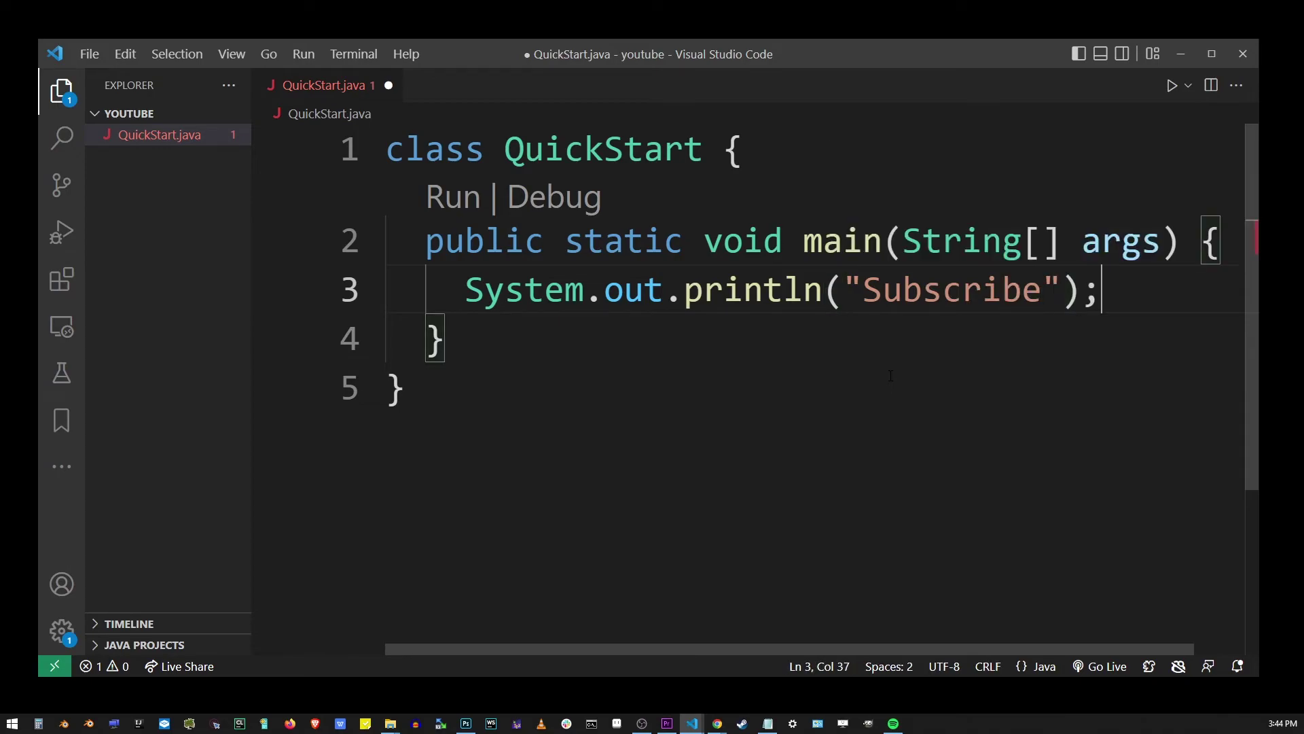
{"action": "key", "text": "ctrl+s"}
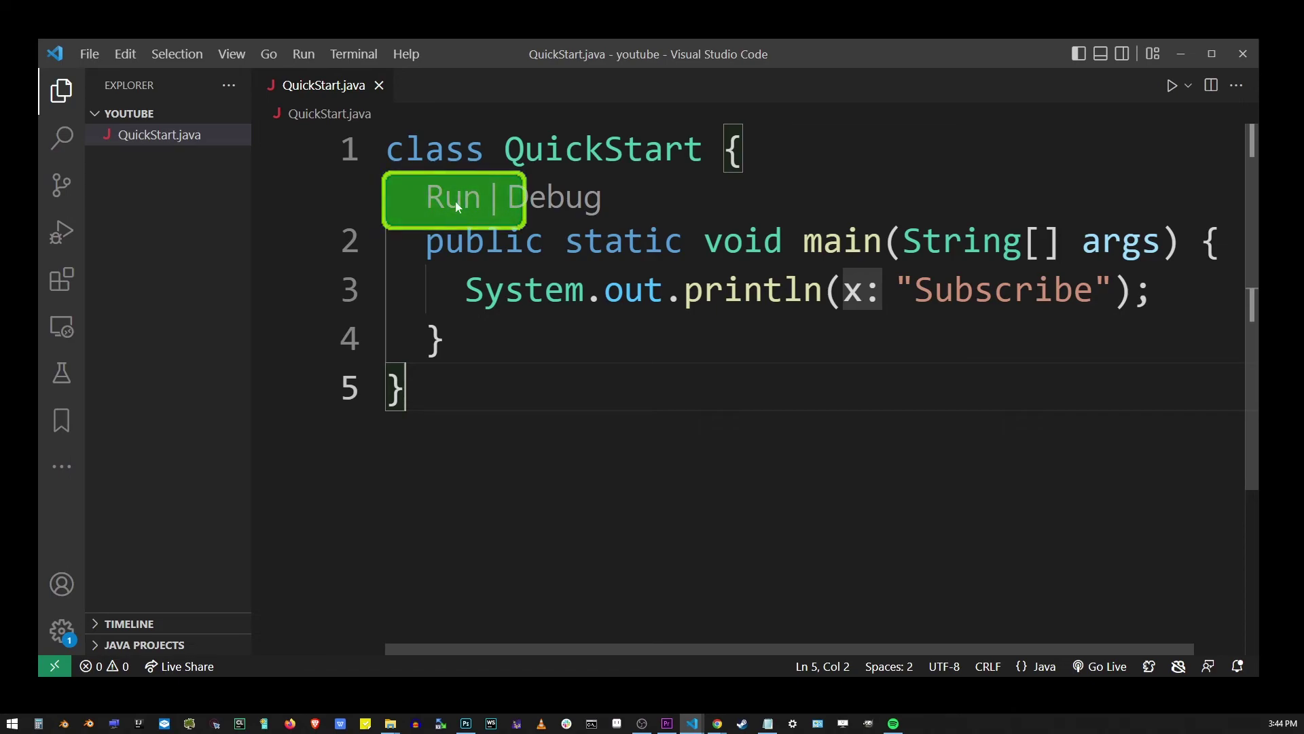
Step: Run QuickStart, allow Java through the firewall, and highlight the printed Subscribe output
{"action": "left_click", "coordinate": [455, 200]}
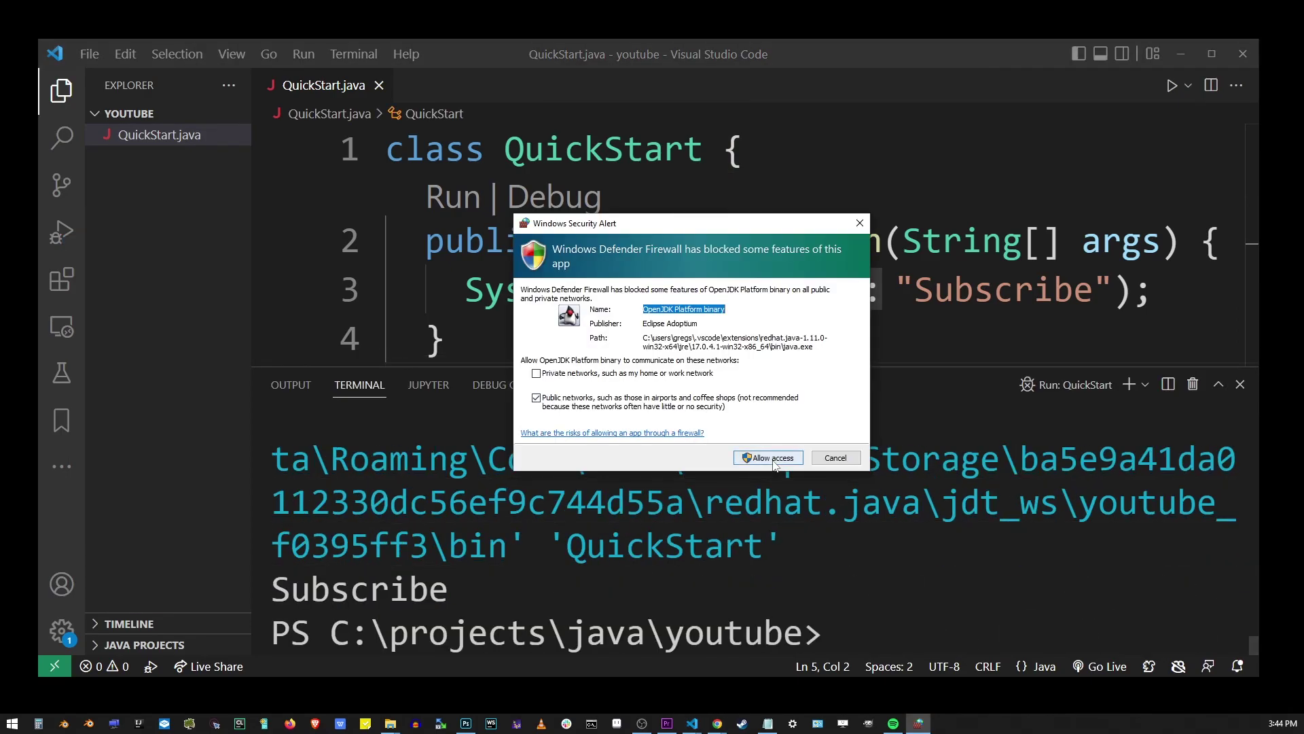
{"action": "left_click", "coordinate": [768, 457]}
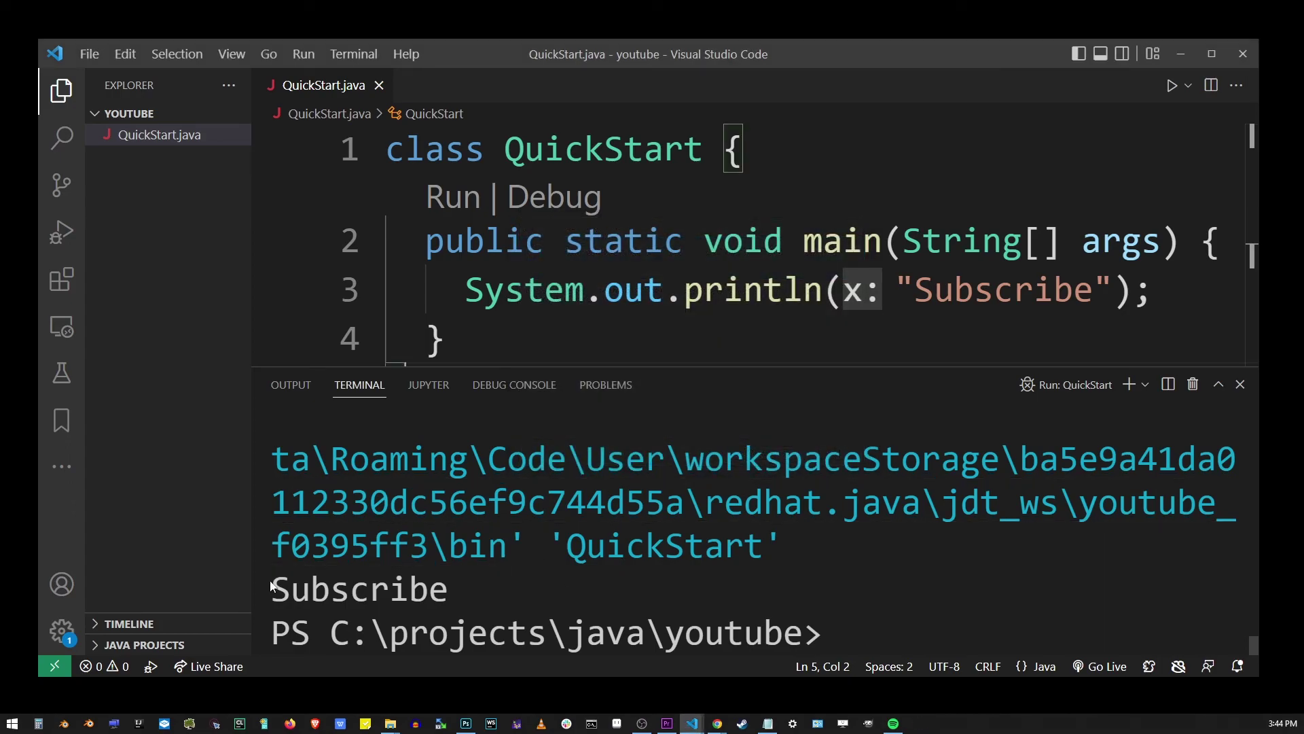
{"action": "left_click_drag", "start_coordinate": [273, 590], "coordinate": [456, 593]}
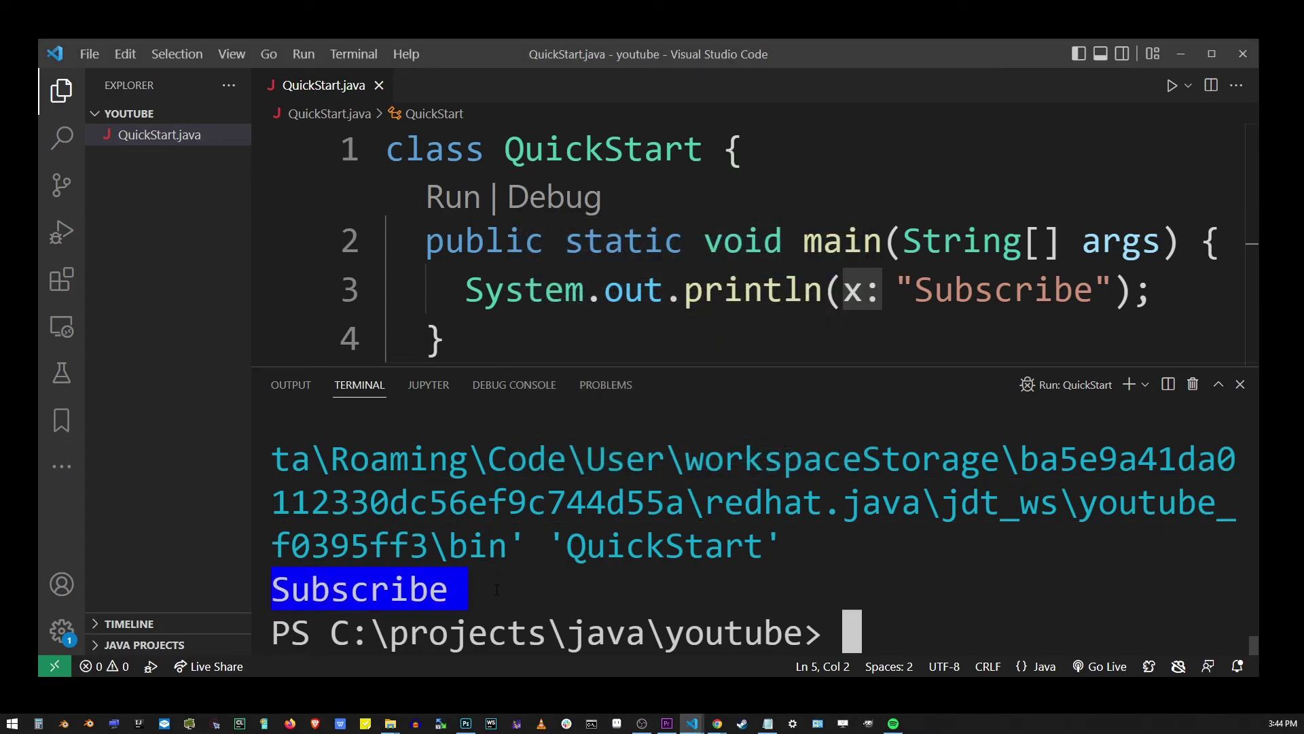
{"action": "left_click_drag", "start_coordinate": [897, 290], "coordinate": [1156, 291]}
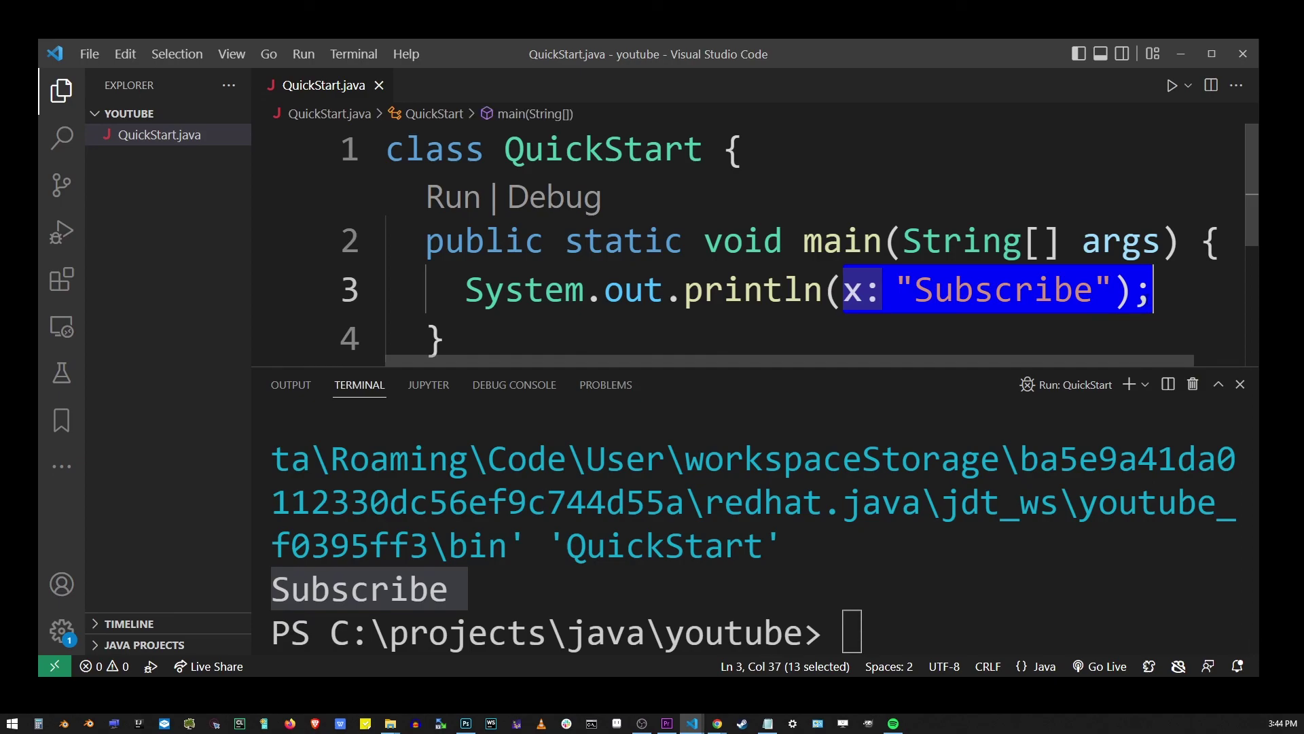